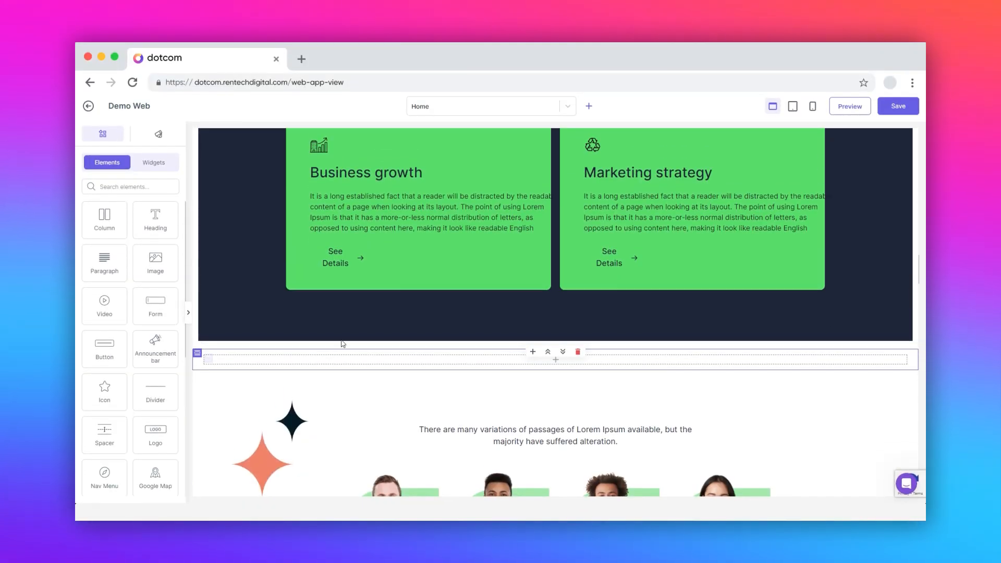
- Add a Heading element to the empty section below the service cards and open its settings
left_click(107, 166)
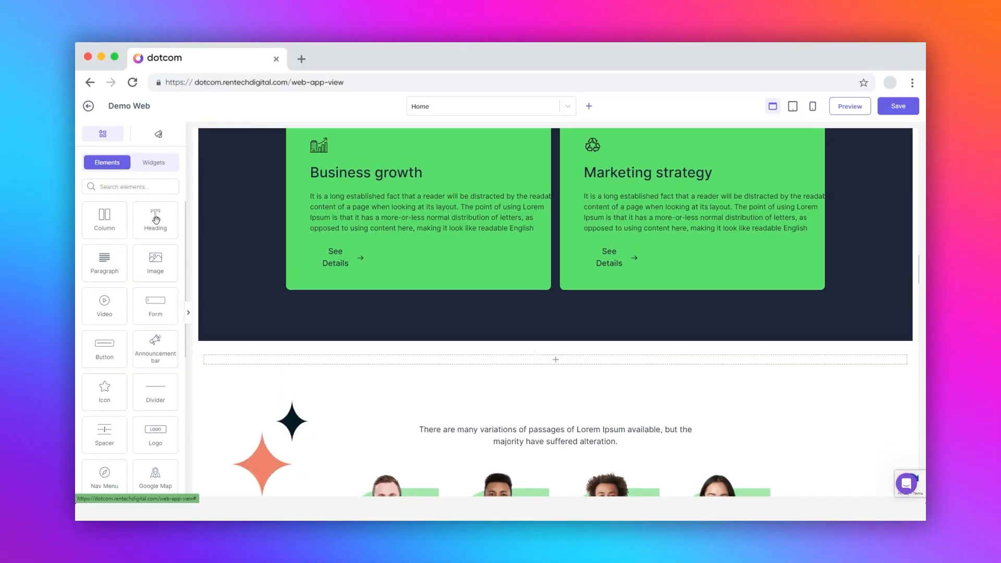
left_click_drag(156, 220, 564, 363)
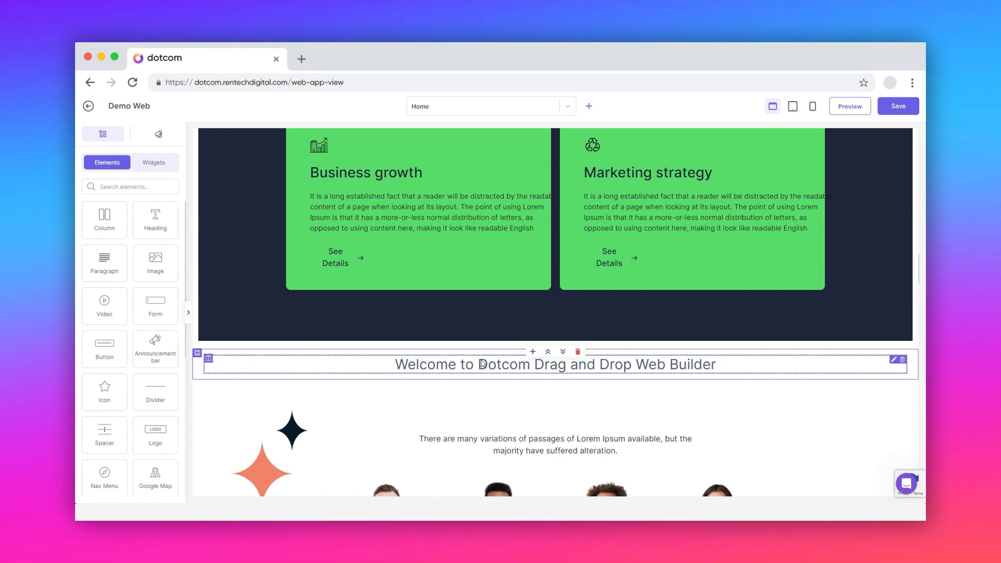
left_click(895, 360)
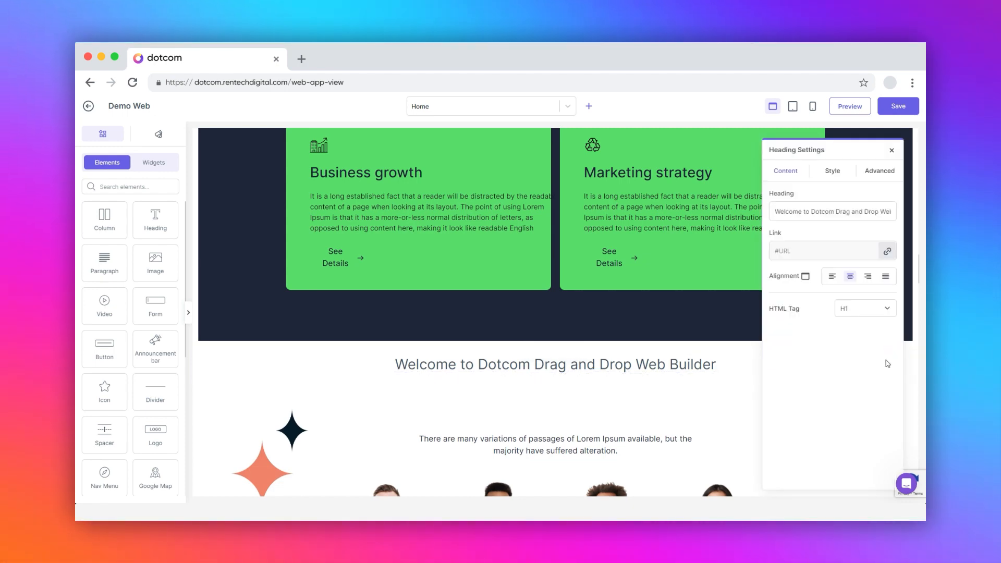
left_click(791, 170)
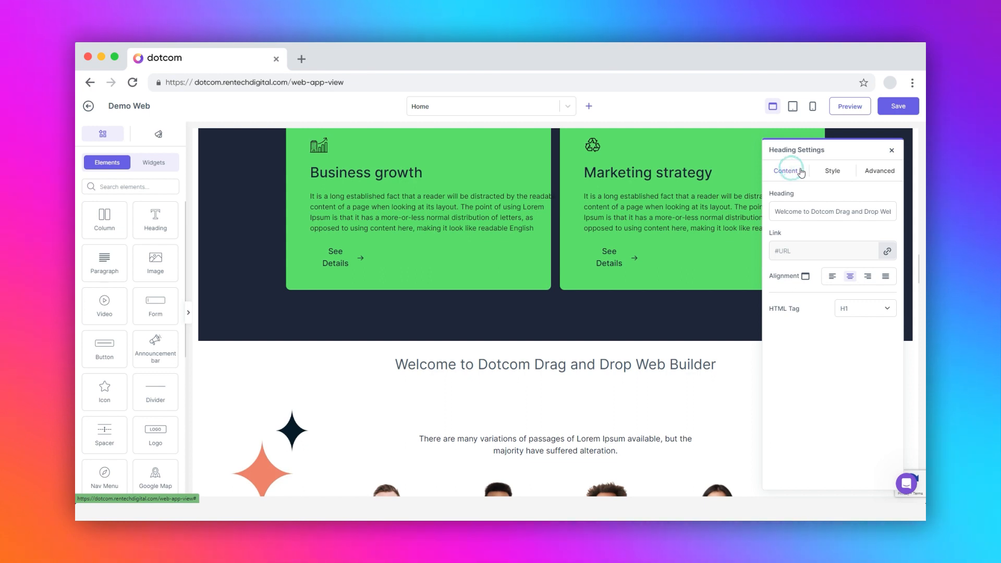
left_click(833, 171)
left_click(881, 172)
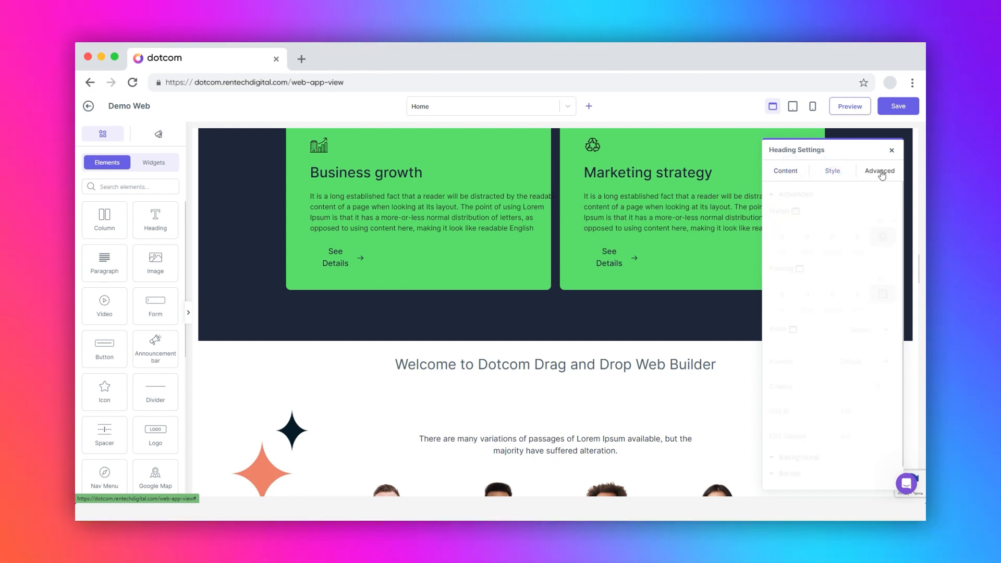
- Change the new heading's text to "Meet our advisors"
left_click(793, 170)
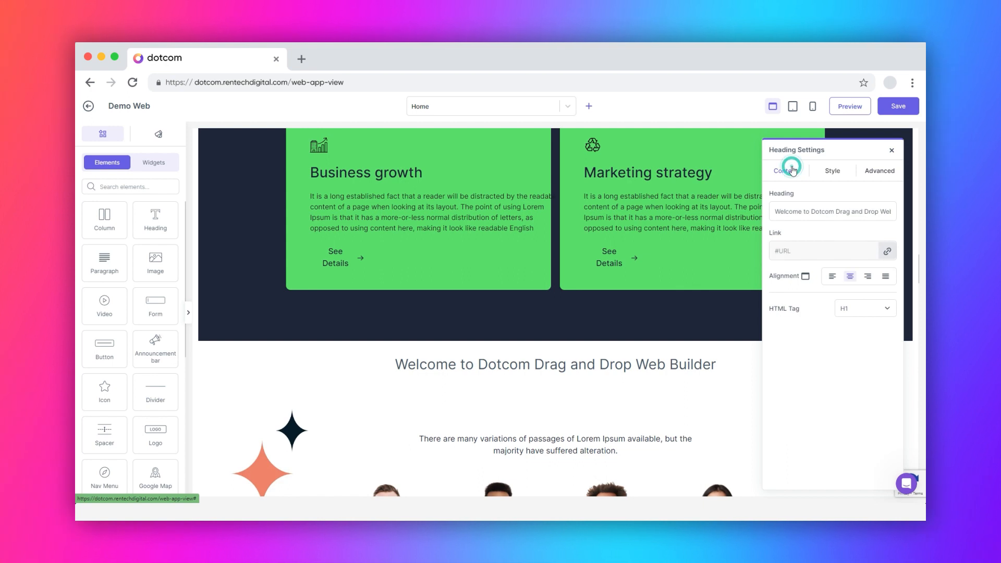
left_click(800, 211)
key("ctrl+a")
type("Meet our advisors")
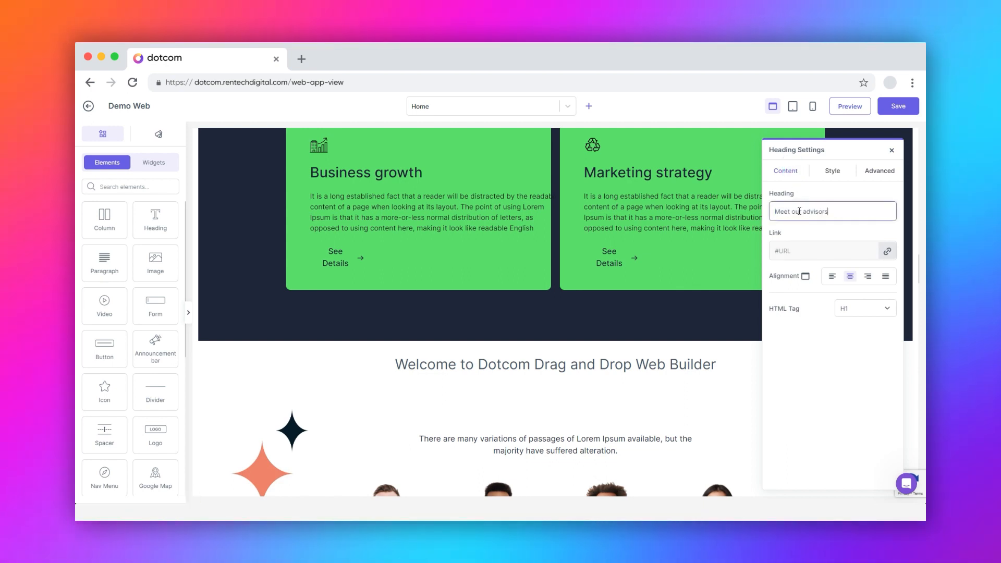
left_click(889, 252)
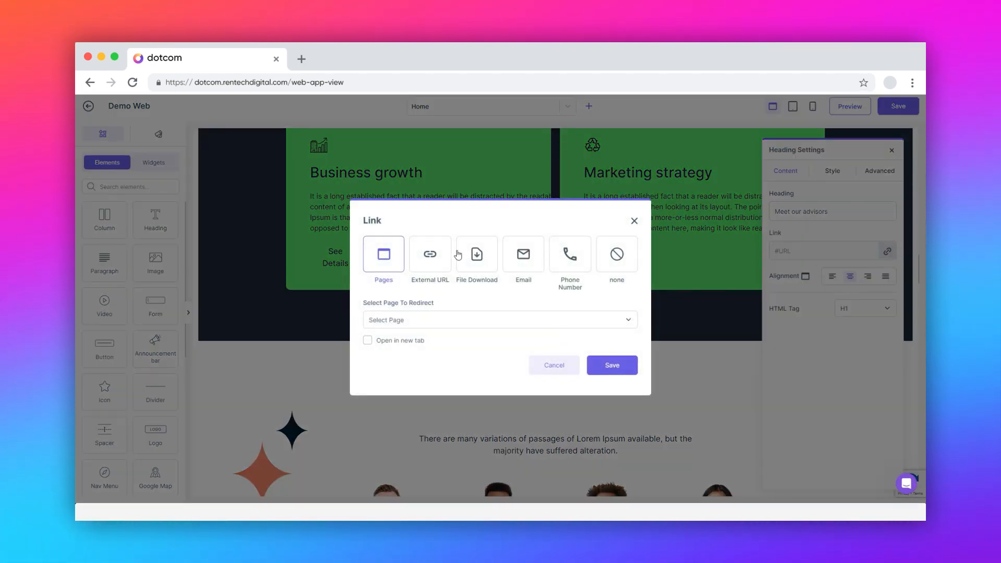
left_click(441, 255)
left_click(477, 254)
left_click(523, 219)
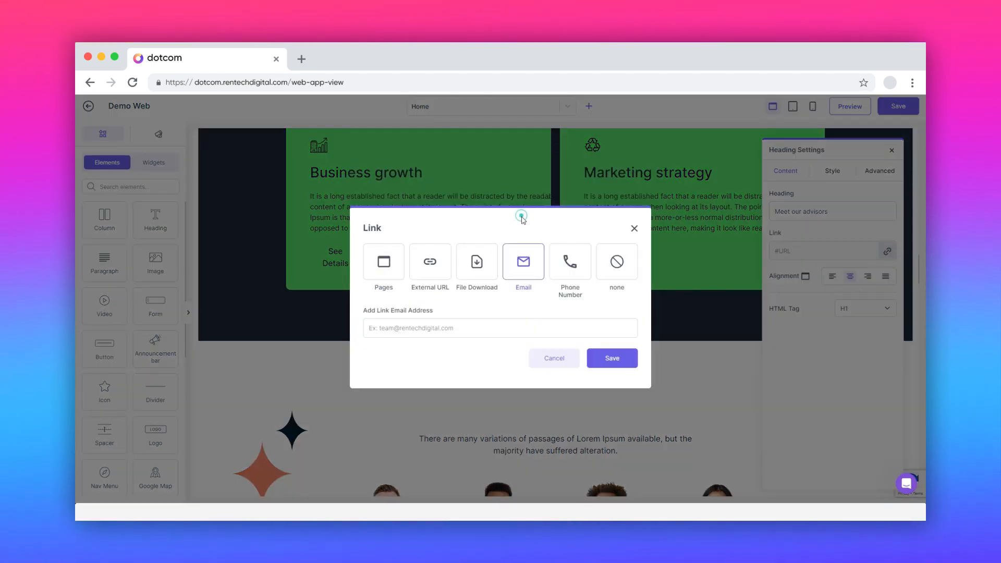
left_click(570, 258)
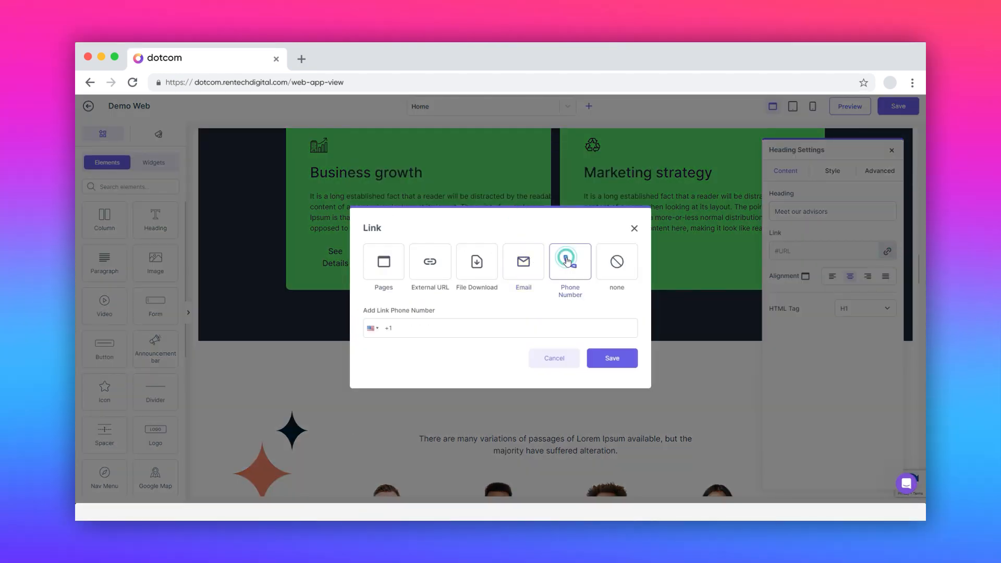
left_click(557, 359)
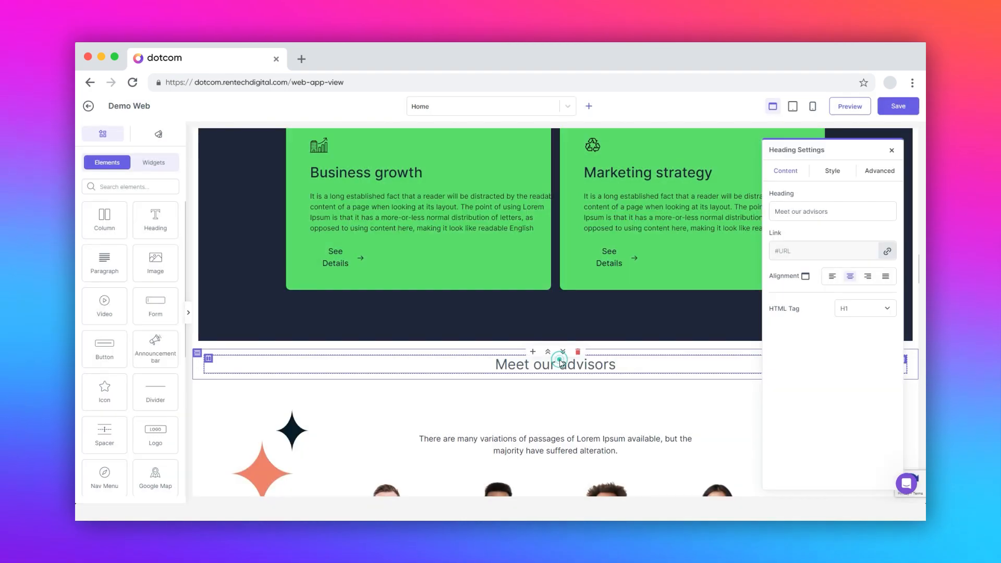
- Try left alignment on the heading, restore center alignment, and keep H1 as its HTML tag
left_click(833, 278)
left_click(850, 277)
left_click(867, 308)
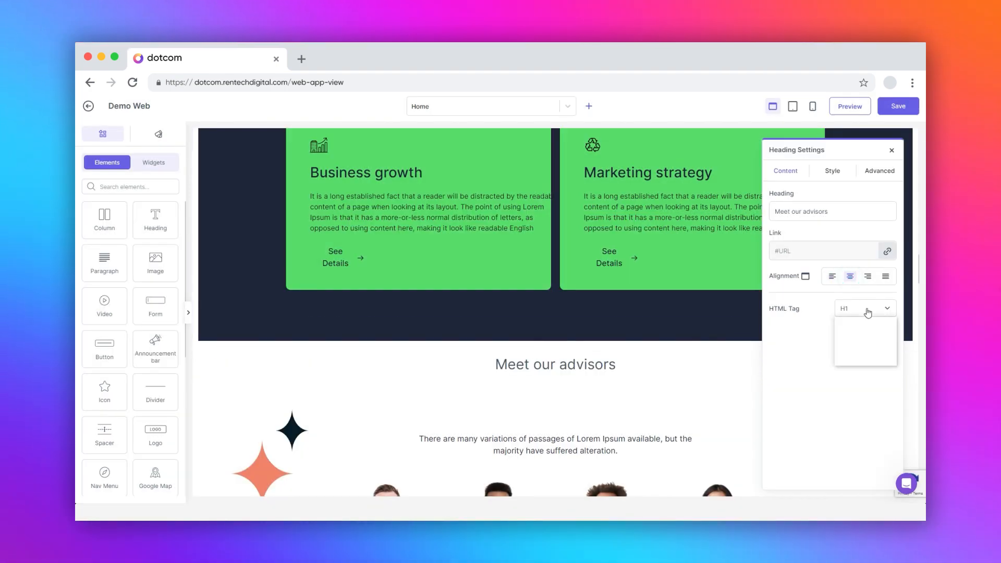
left_click(857, 345)
left_click(855, 309)
left_click(852, 321)
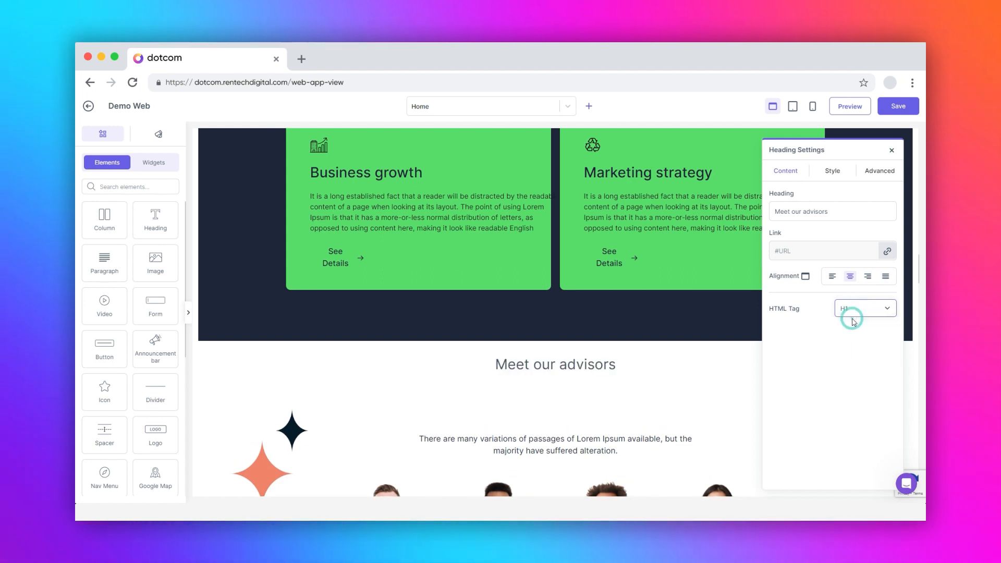
- Set the heading's text color to near-black, hex 060606
left_click(833, 172)
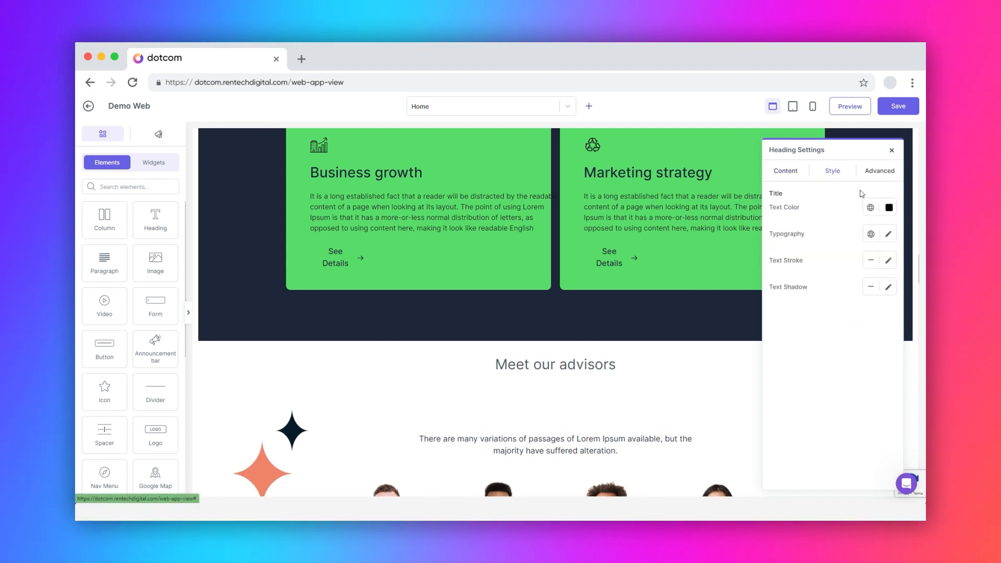
left_click(890, 208)
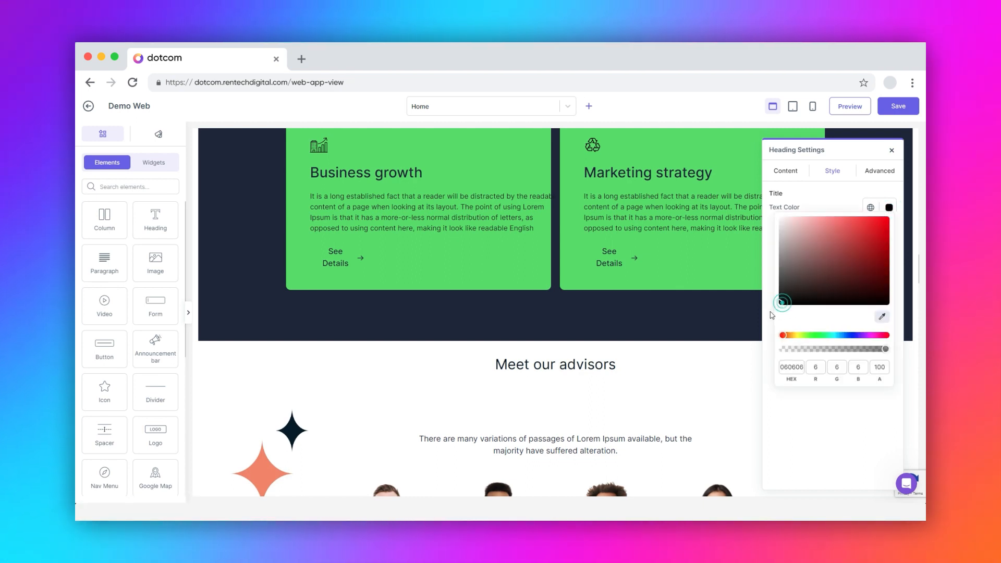
left_click(890, 208)
- Set the heading's font size to 46 px in its typography and choose a bolder font weight
left_click(889, 234)
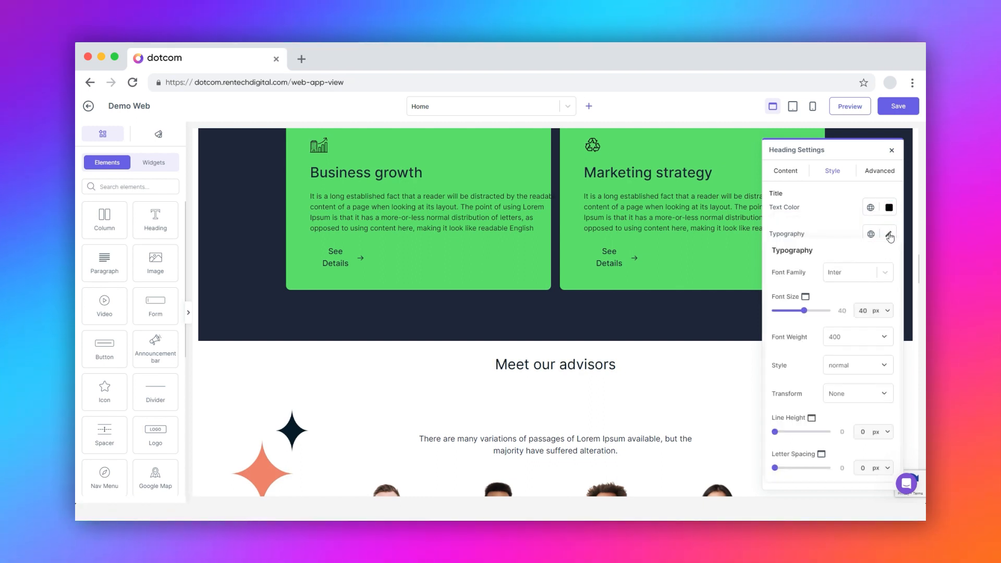
left_click_drag(804, 313, 810, 314)
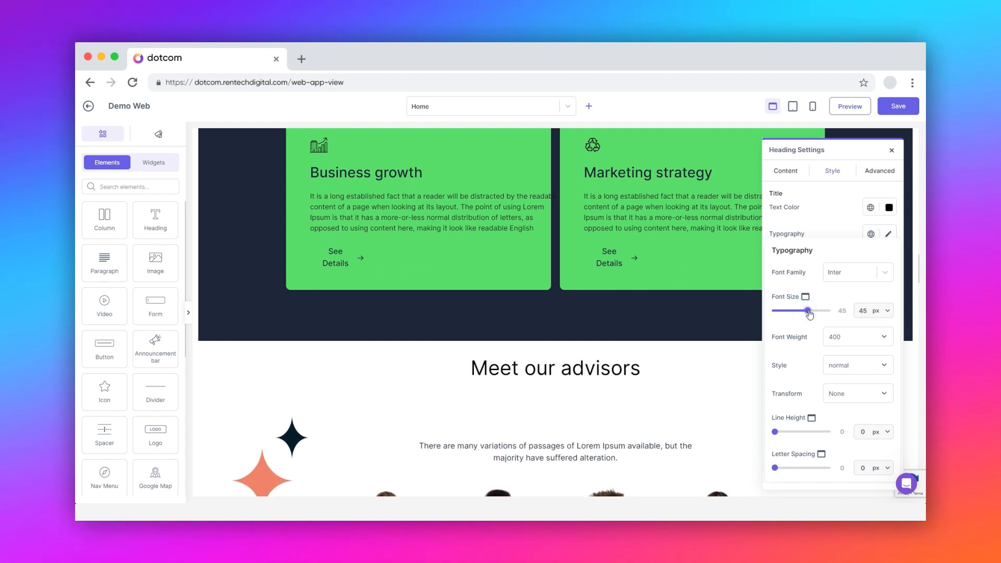
left_click(840, 337)
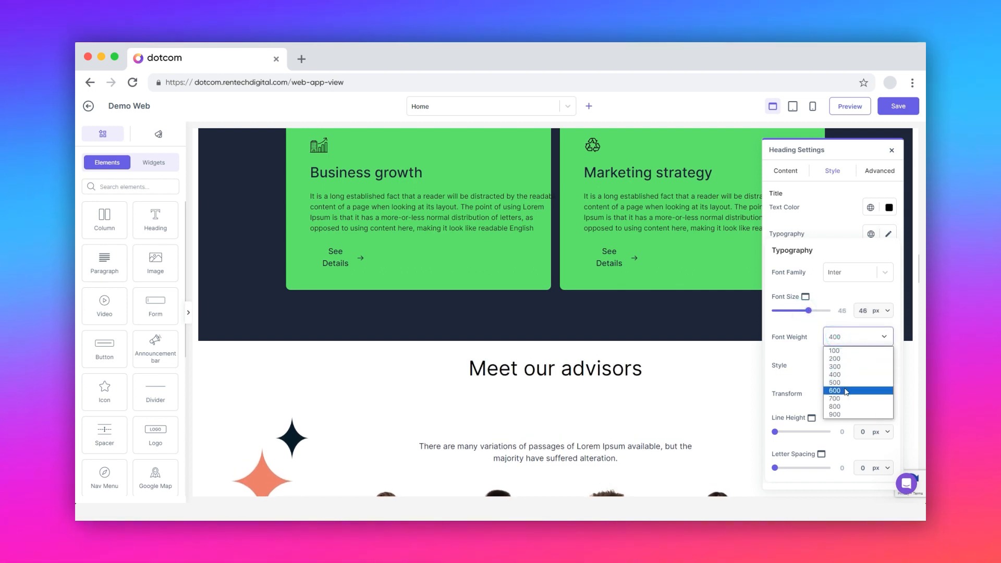
left_click(845, 385)
left_click(889, 234)
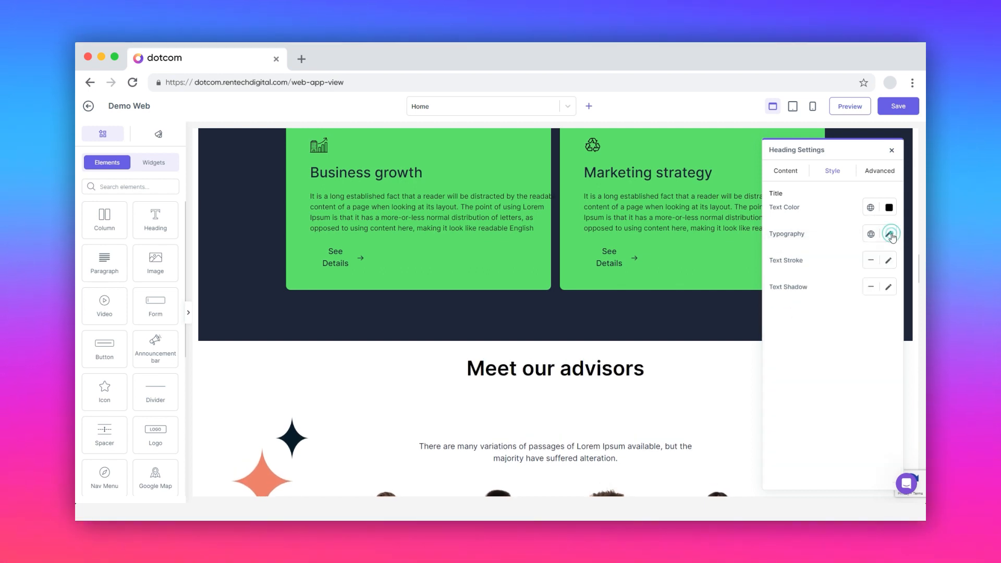
- Examine the heading's advanced layout options, including width, position, CSS ID and CSS classes
left_click(880, 172)
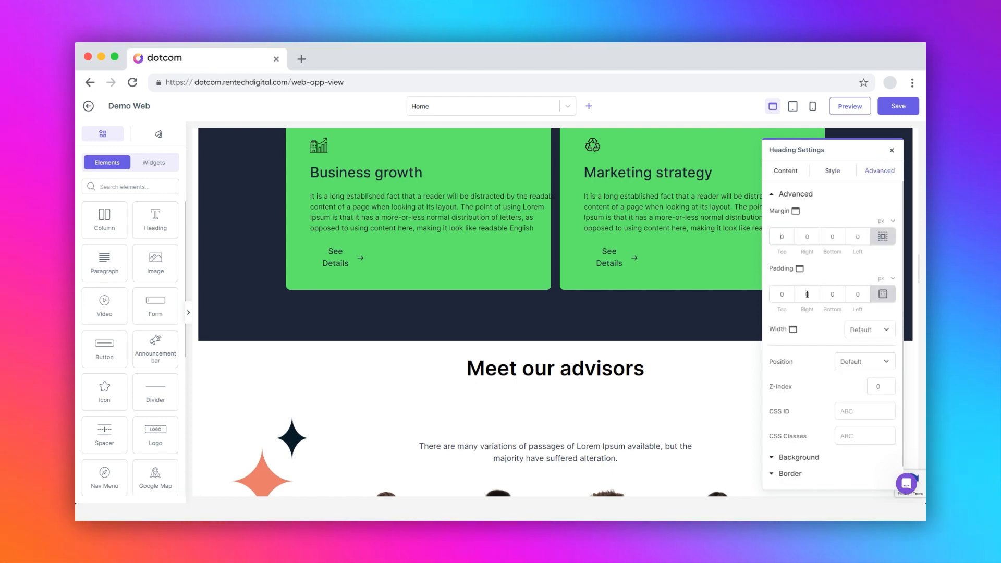
left_click(880, 332)
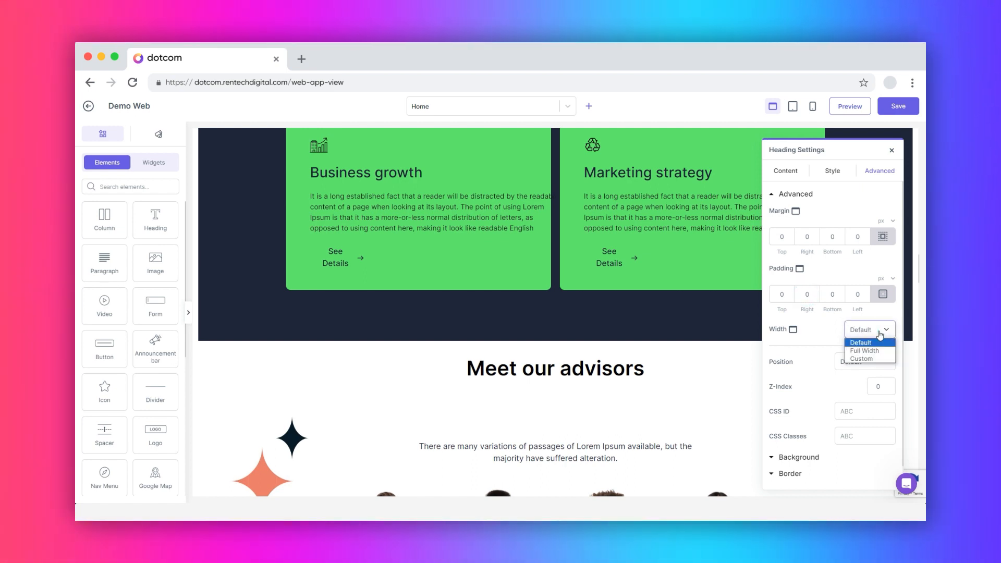
left_click(880, 333)
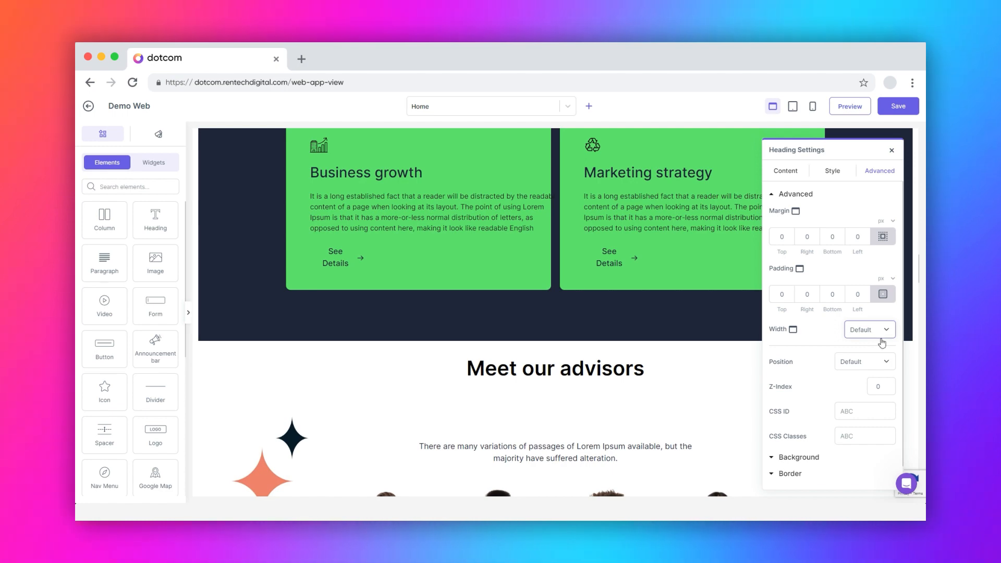
left_click(875, 367)
left_click(875, 367)
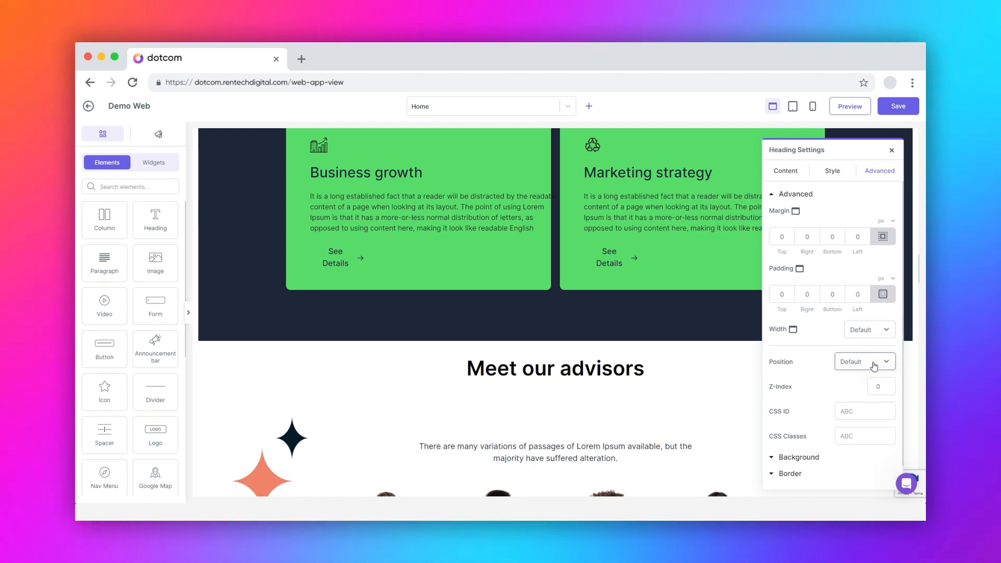
left_click(860, 413)
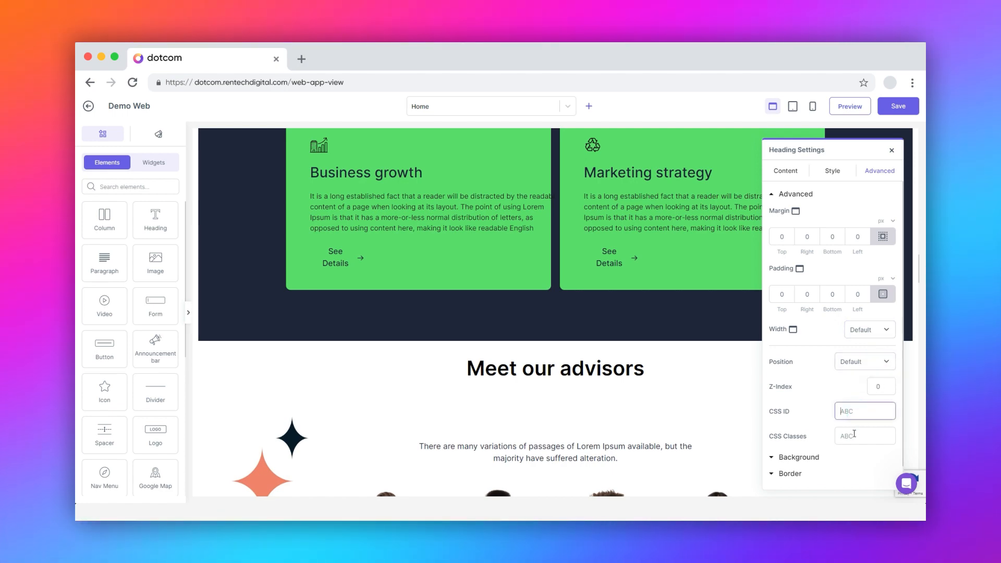
left_click(854, 434)
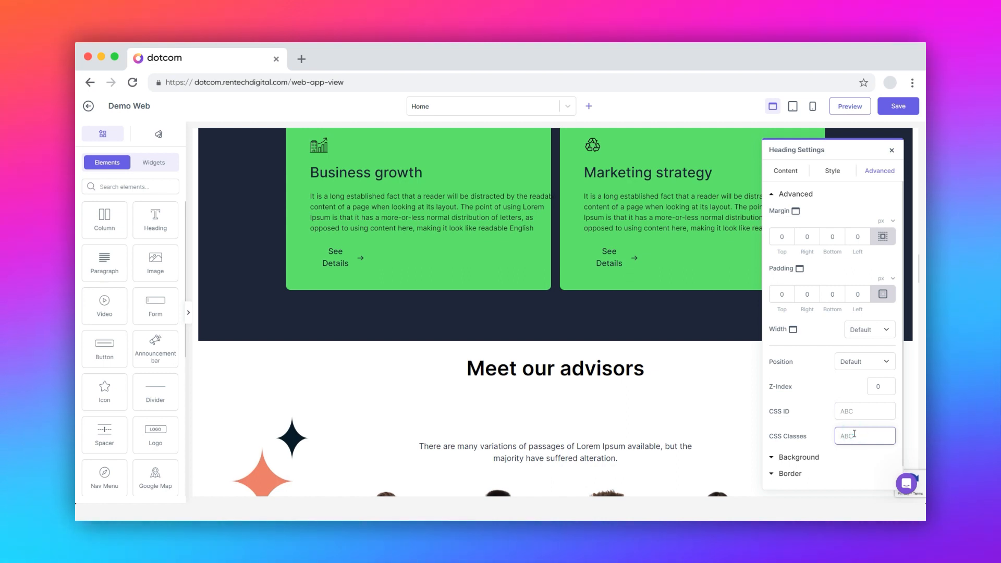
- Examine the heading's background options for the normal and hover states, including type, color and box shadow
left_click(798, 458)
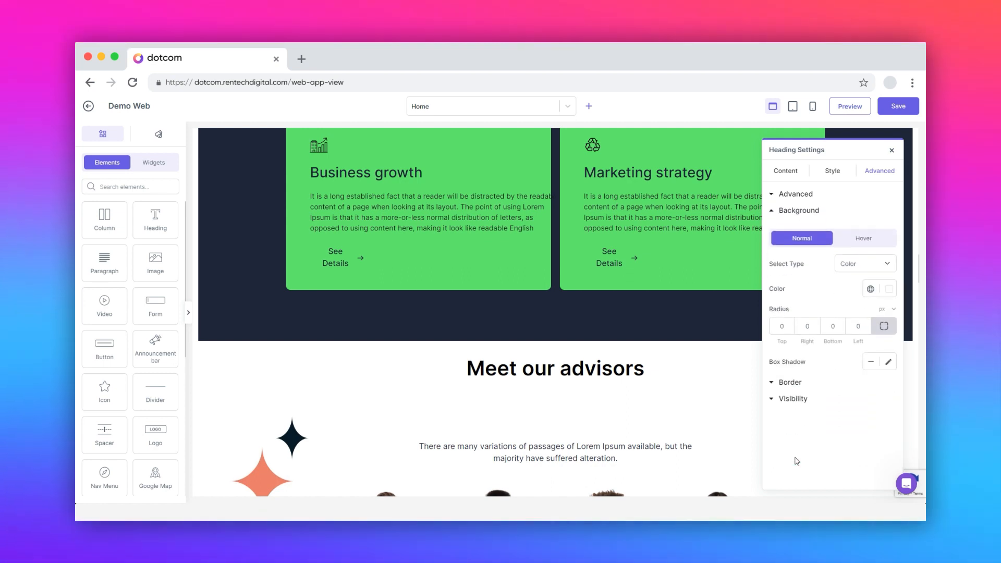
left_click(860, 237)
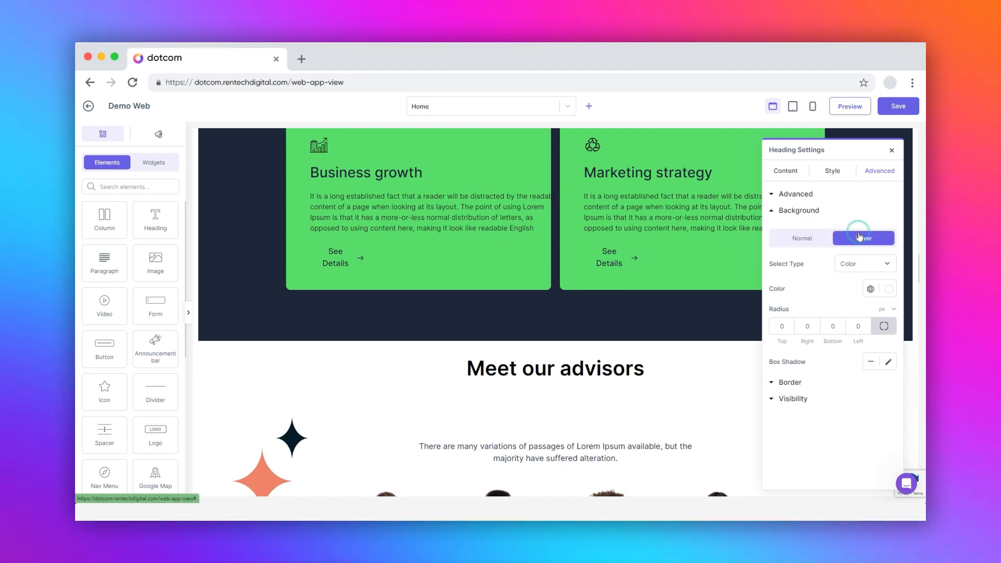
left_click(808, 239)
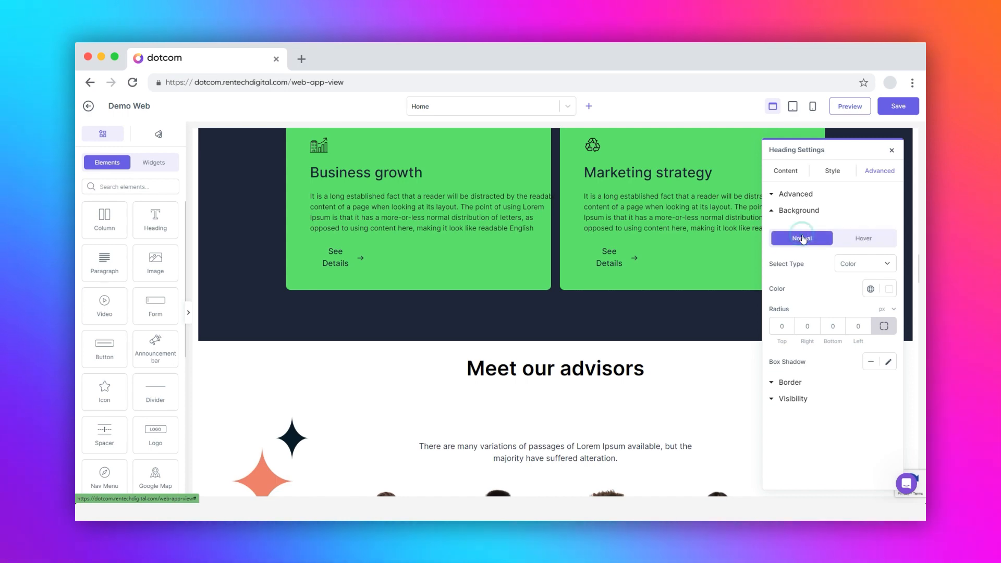
left_click(879, 268)
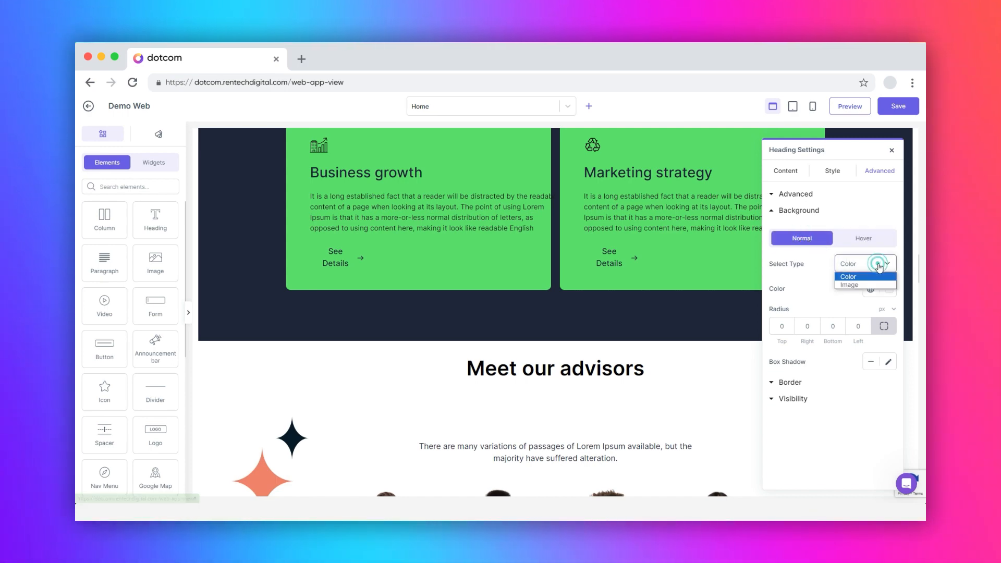
left_click(880, 269)
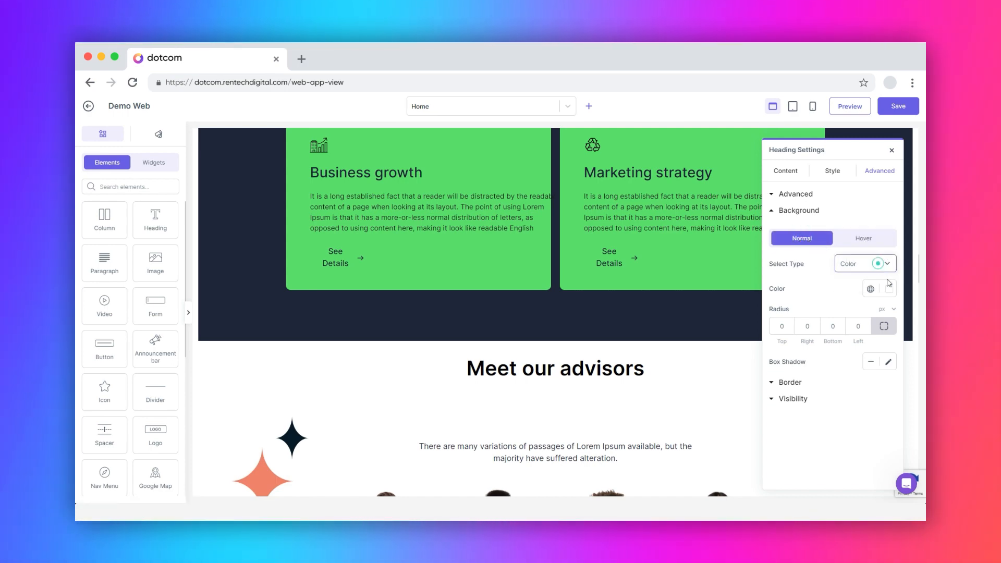
left_click(889, 290)
left_click(890, 289)
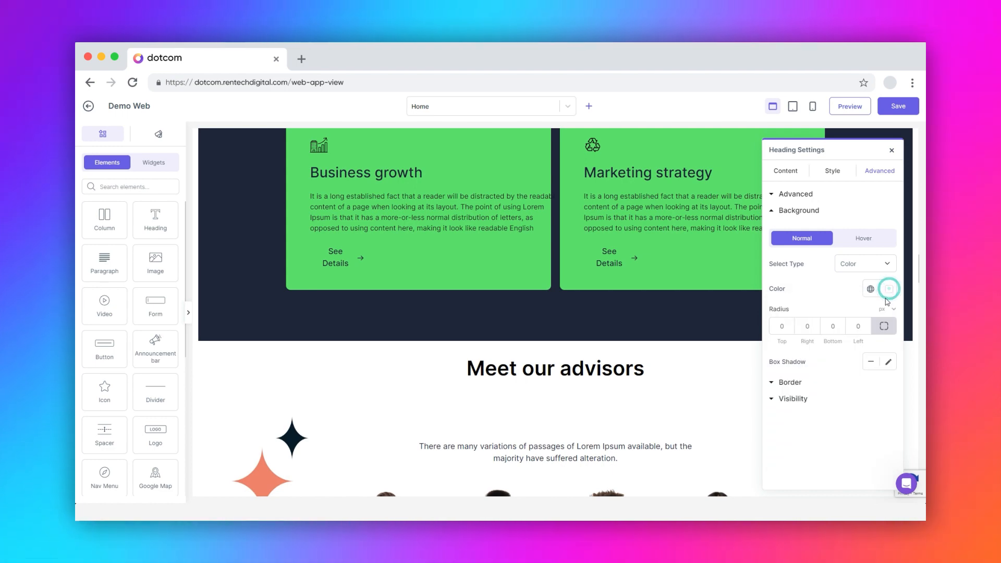
left_click(890, 363)
left_click(891, 362)
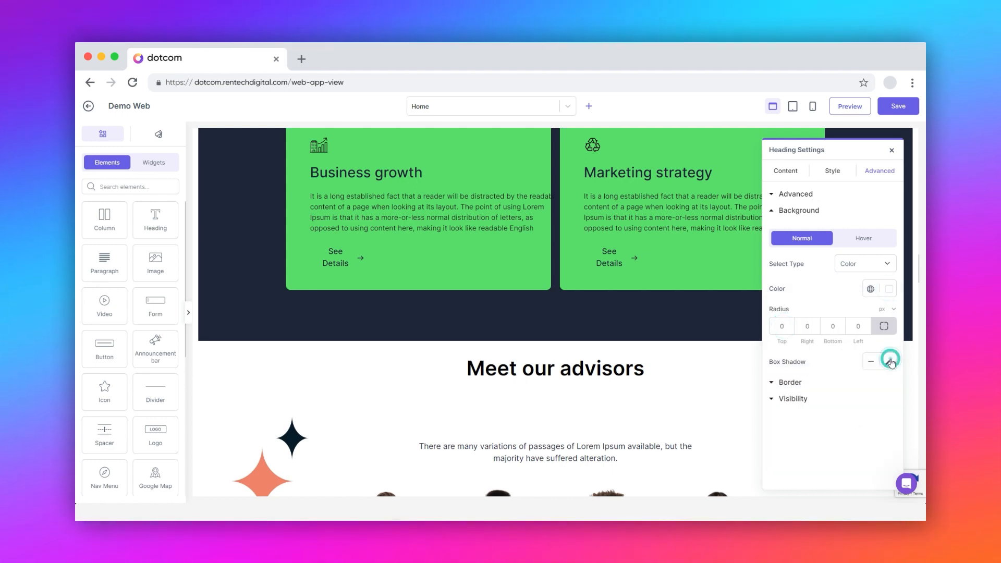
left_click(863, 238)
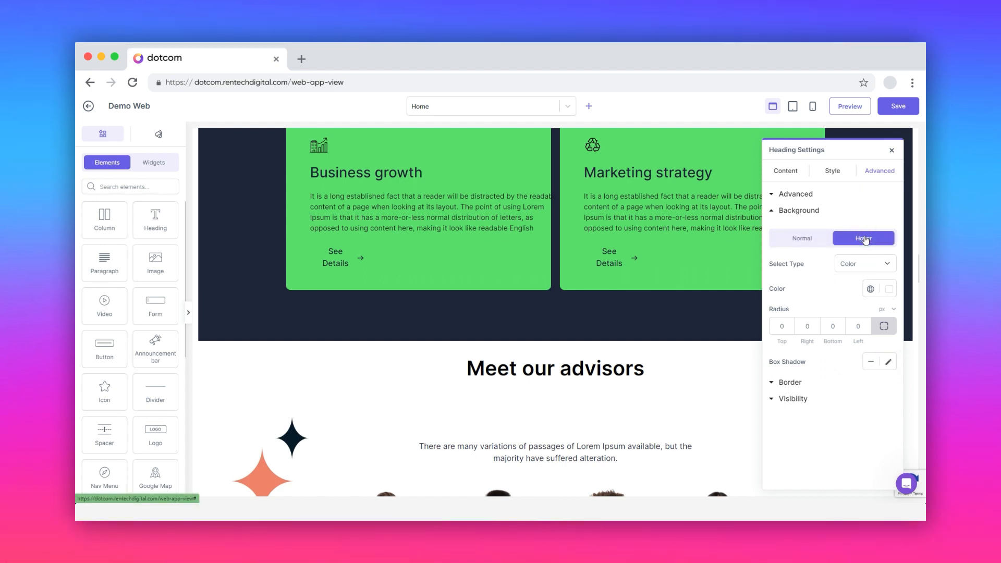
- Examine the heading's border options for the normal and hover states, including the available border types
left_click(794, 382)
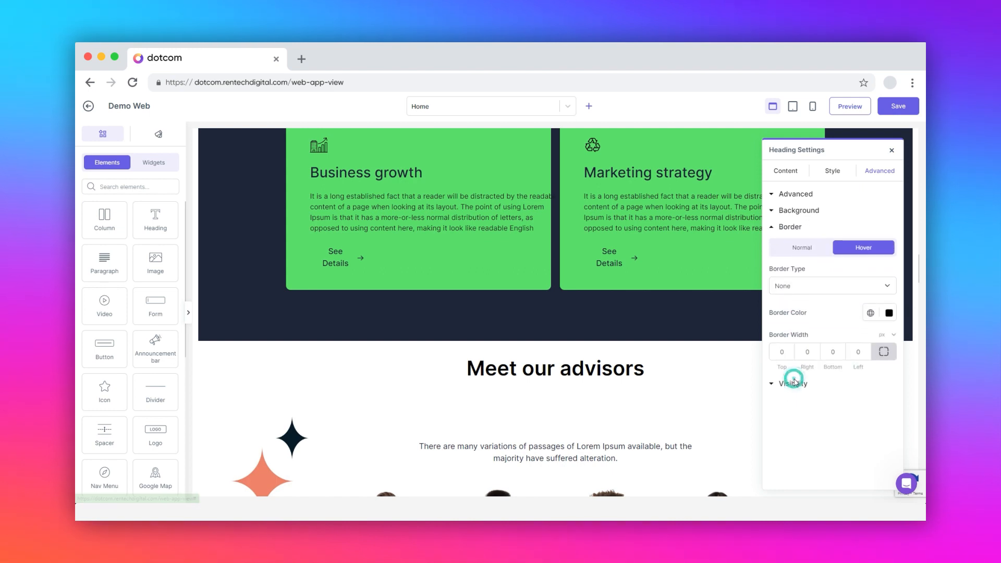
left_click(794, 288)
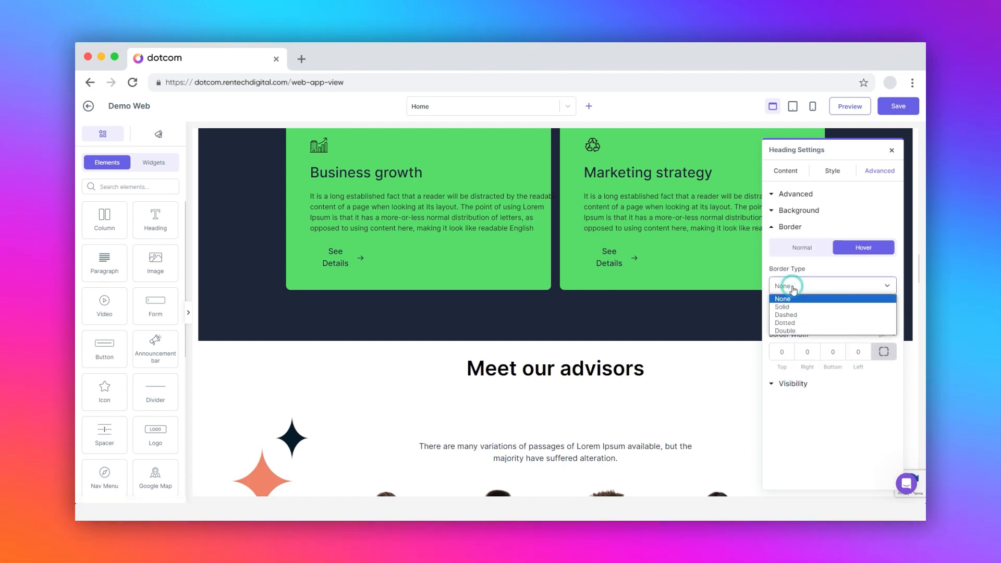
left_click(794, 288)
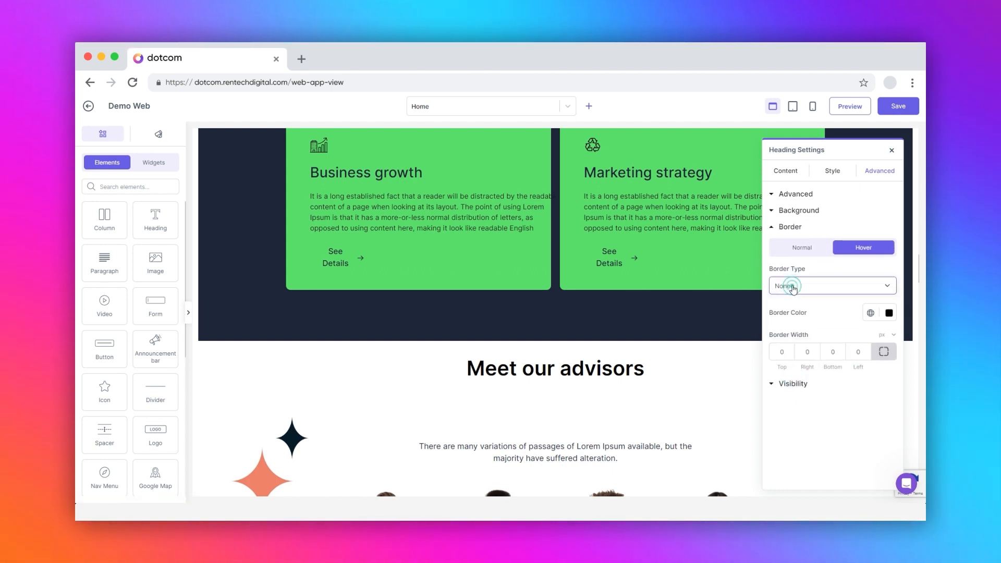
left_click(804, 249)
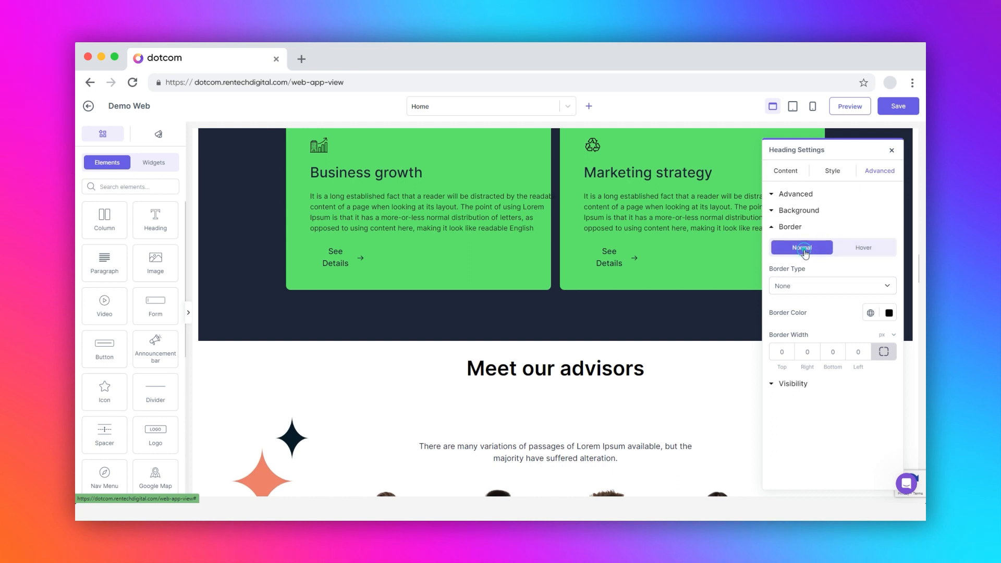
left_click(863, 249)
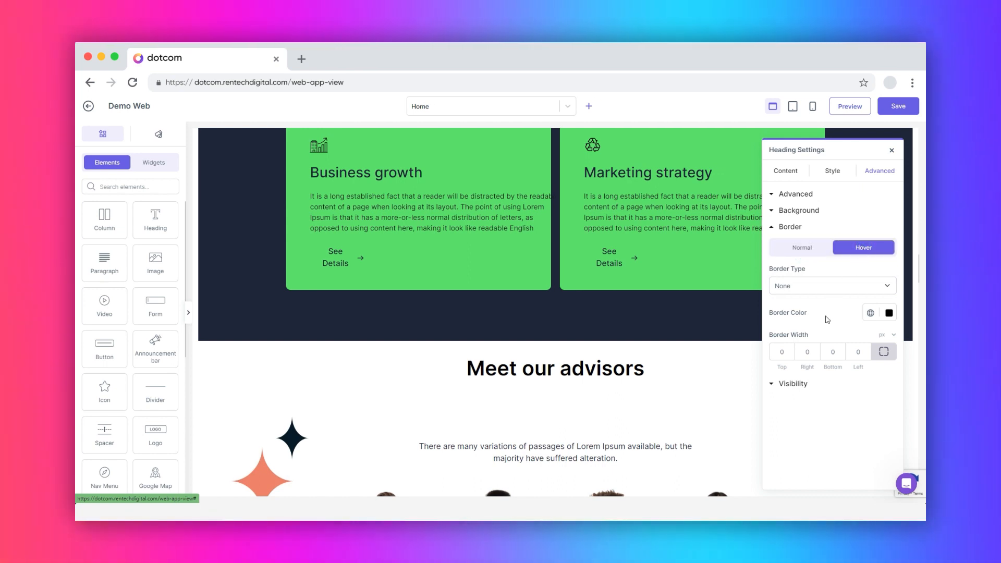
- Try hiding the heading on desktop, tablet portrait and mobile portrait, and switch the hiding off again
left_click(795, 386)
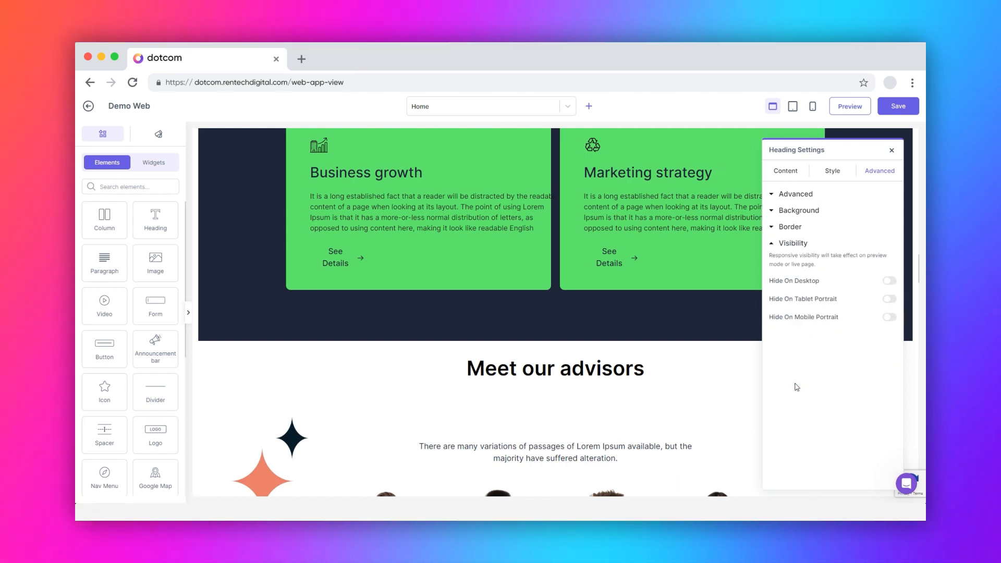
left_click(889, 282)
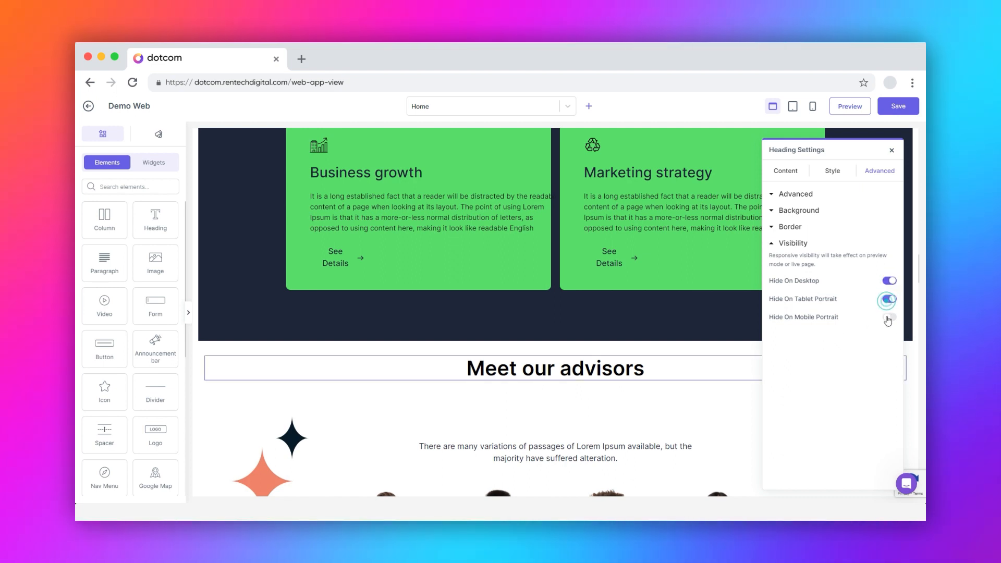
left_click(890, 316)
left_click(890, 299)
left_click(890, 281)
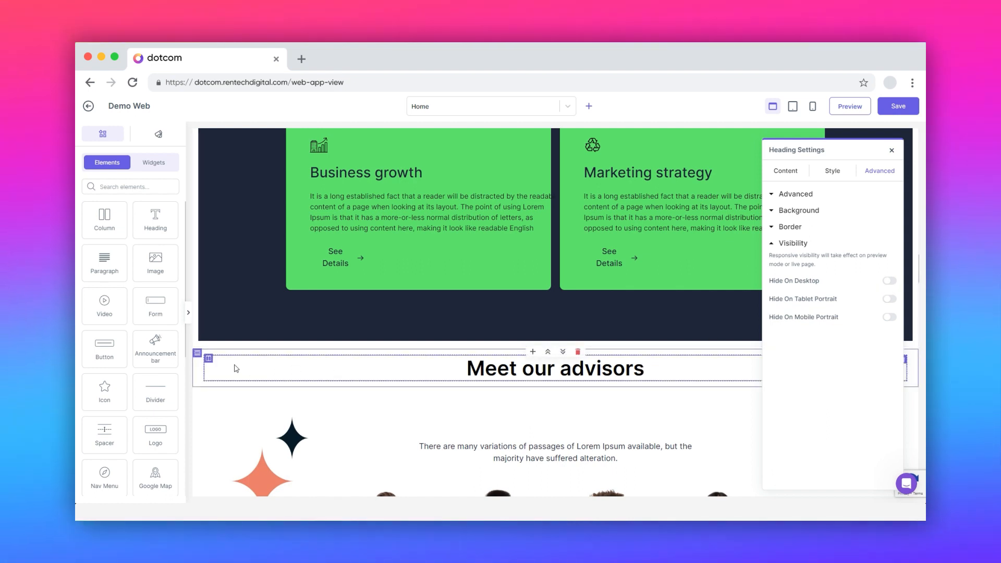
- Set the column holding the "Meet our advisors" heading to a custom width of 100% with a 51 px column gap
left_click(208, 360)
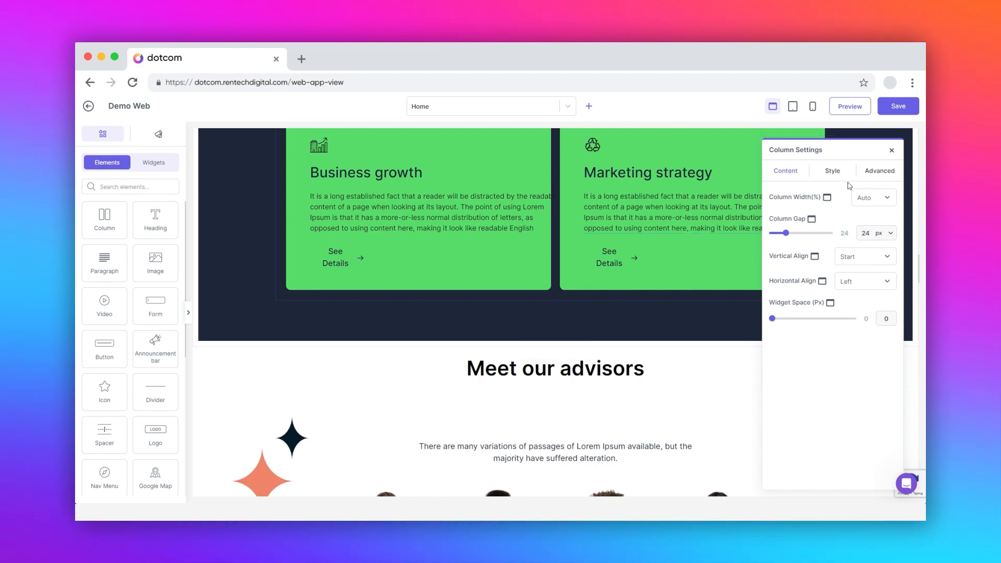
left_click(864, 198)
left_click(869, 218)
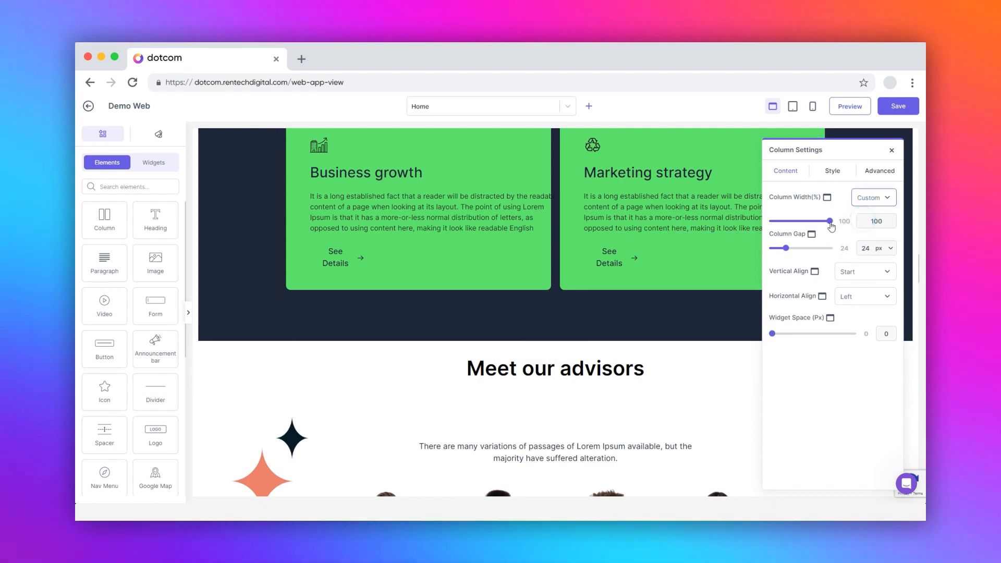
left_click_drag(829, 221, 849, 231)
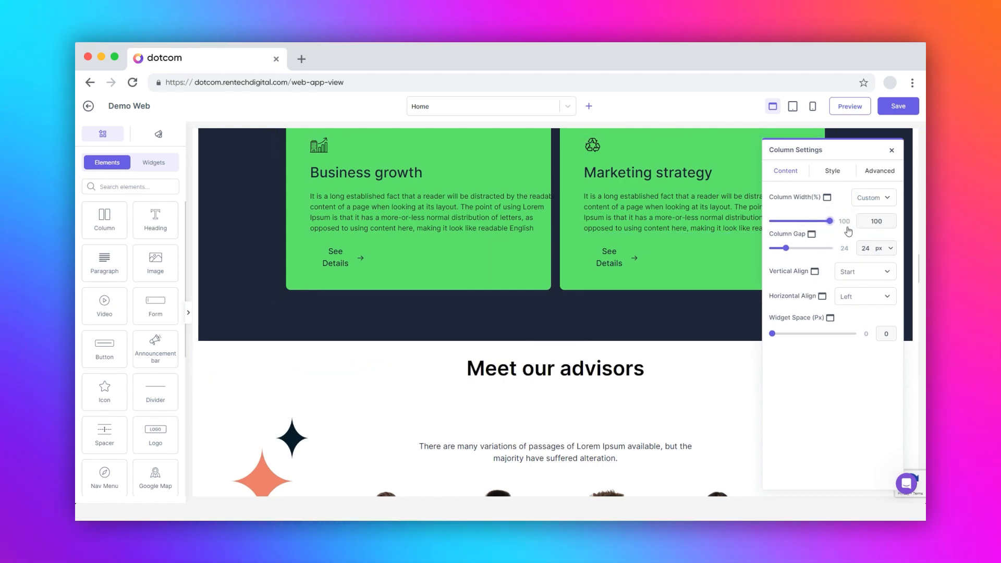
left_click_drag(786, 248, 802, 249)
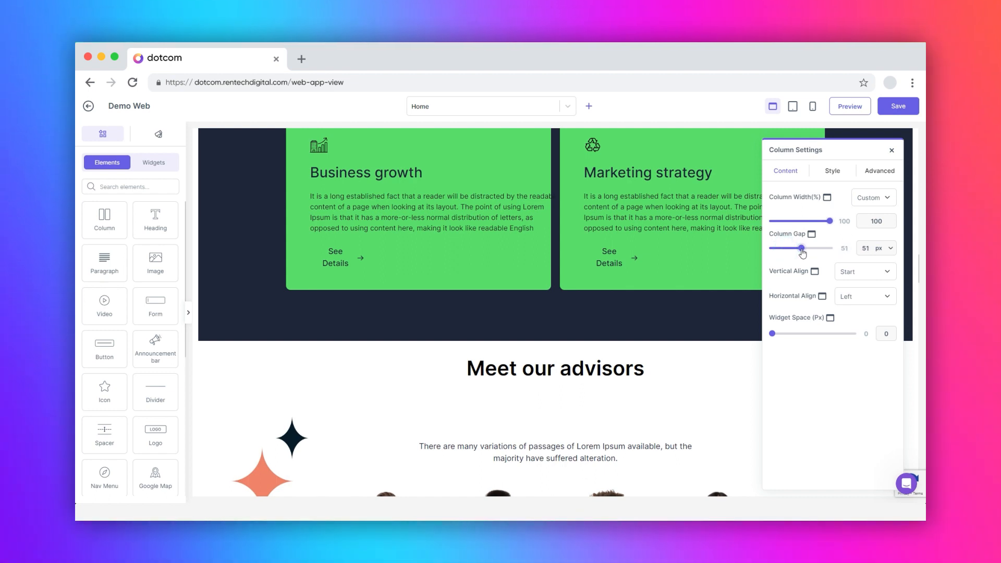
left_click_drag(773, 334, 747, 335)
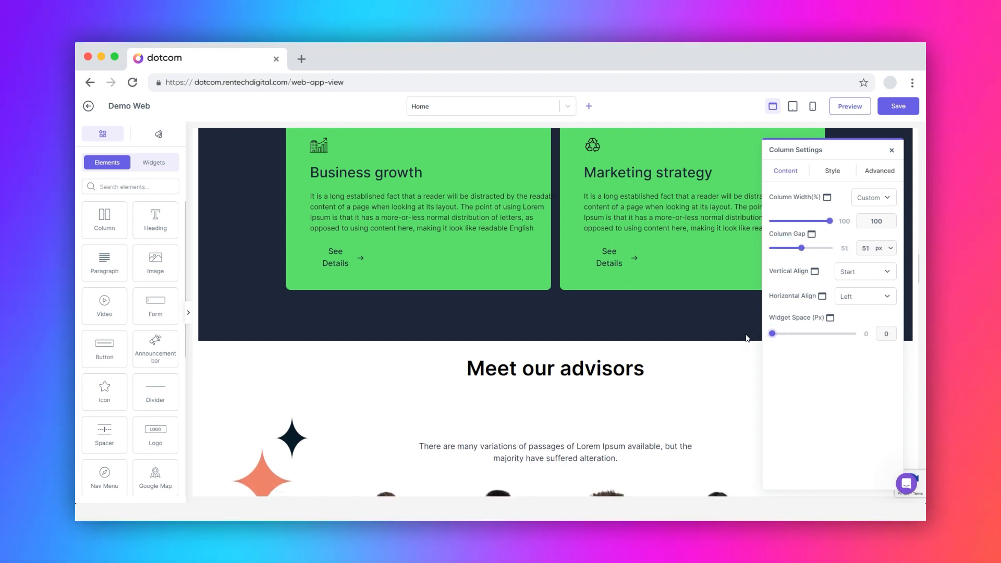
- Examine the column's background and border style options and its advanced margin, padding, z-index and CSS settings
left_click(832, 171)
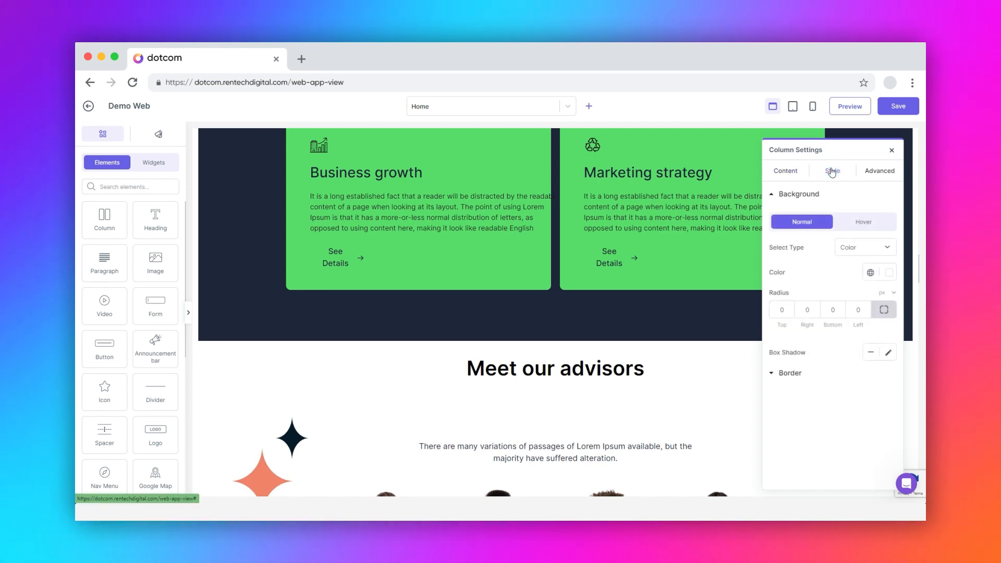
left_click(863, 223)
left_click(807, 228)
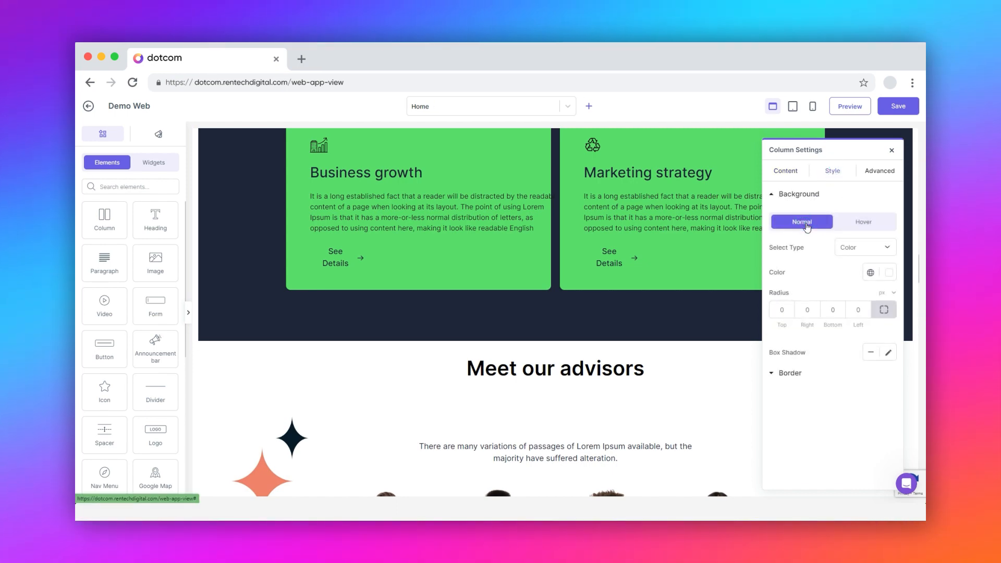
left_click(785, 374)
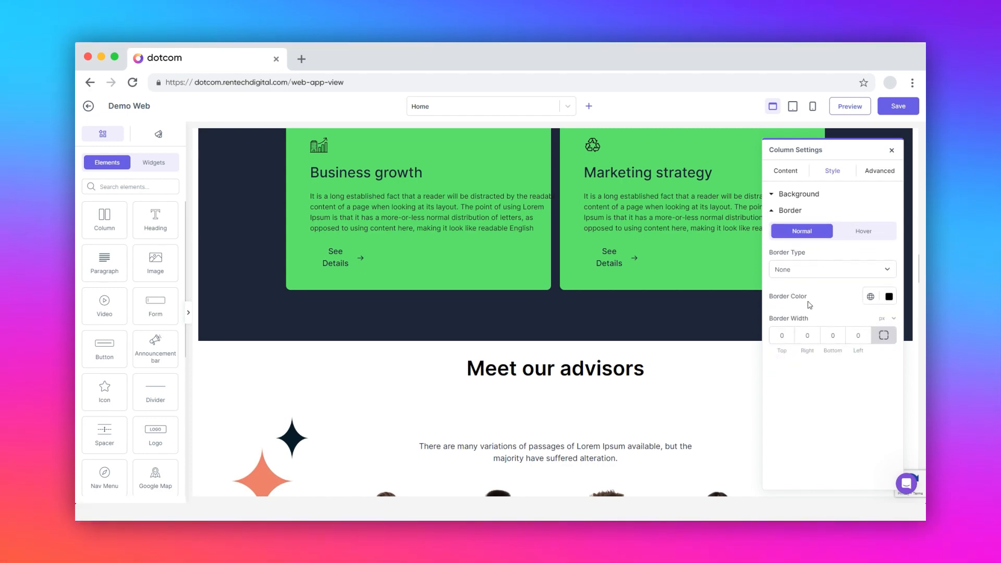
left_click(877, 173)
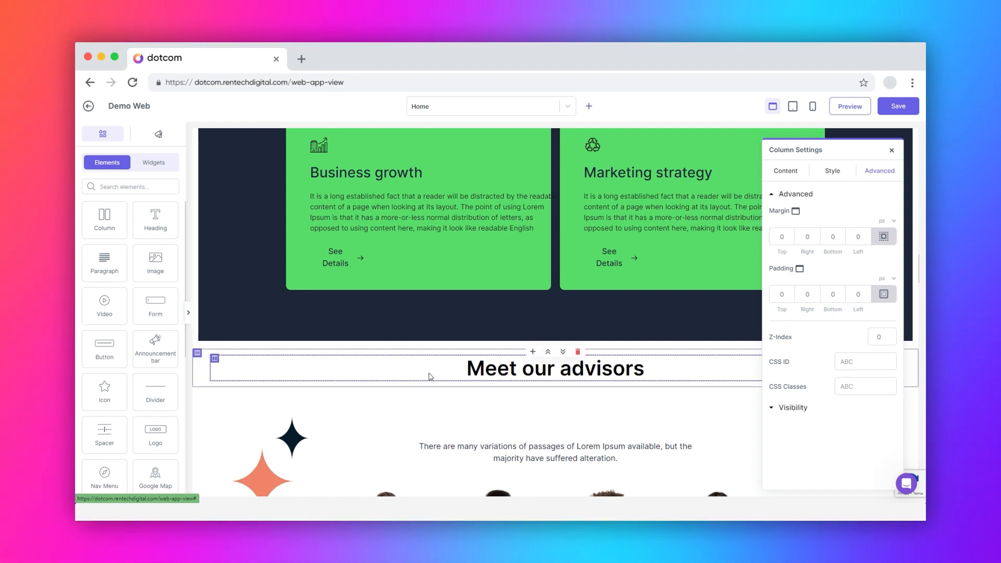
- Open the settings of the row containing the heading and look through its style and advanced options
left_click(197, 354)
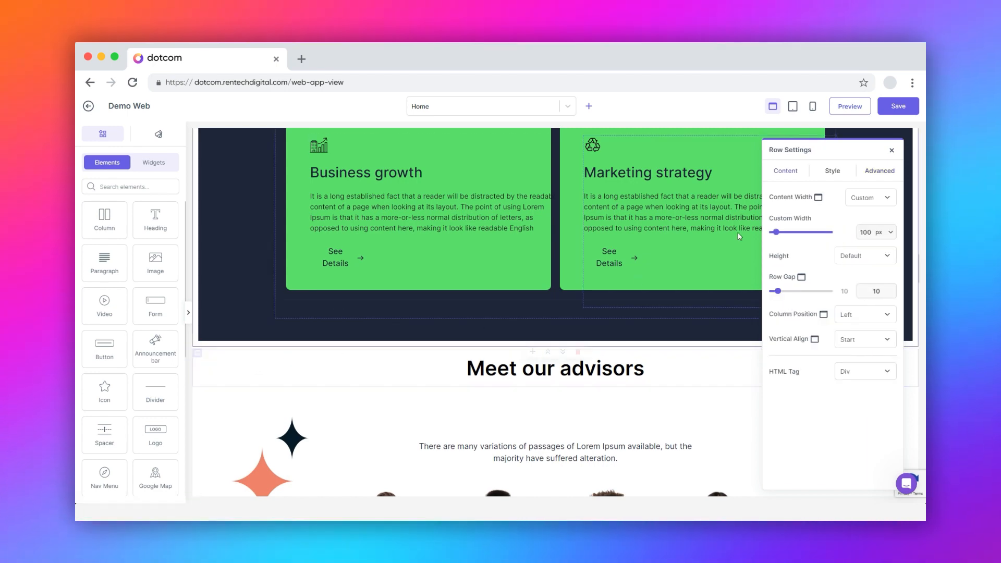
left_click(832, 172)
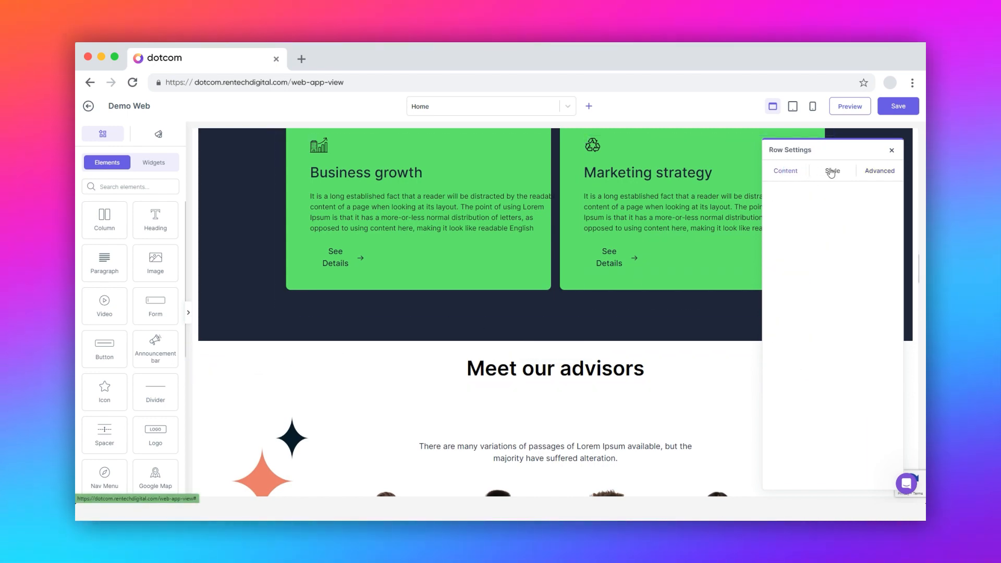
left_click(880, 171)
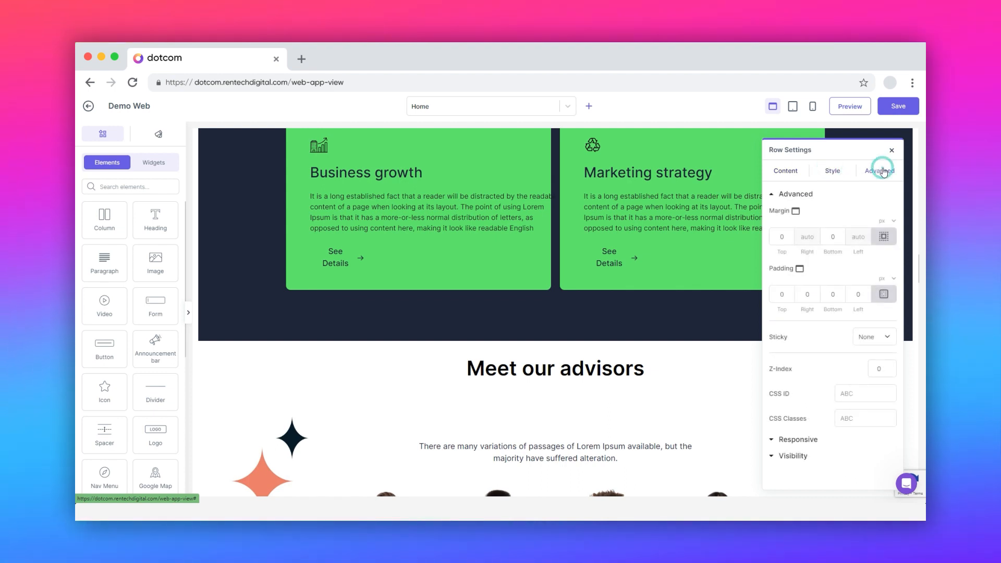
- Set the row's content width to a custom 1238 px and its row gap to 37
left_click(787, 172)
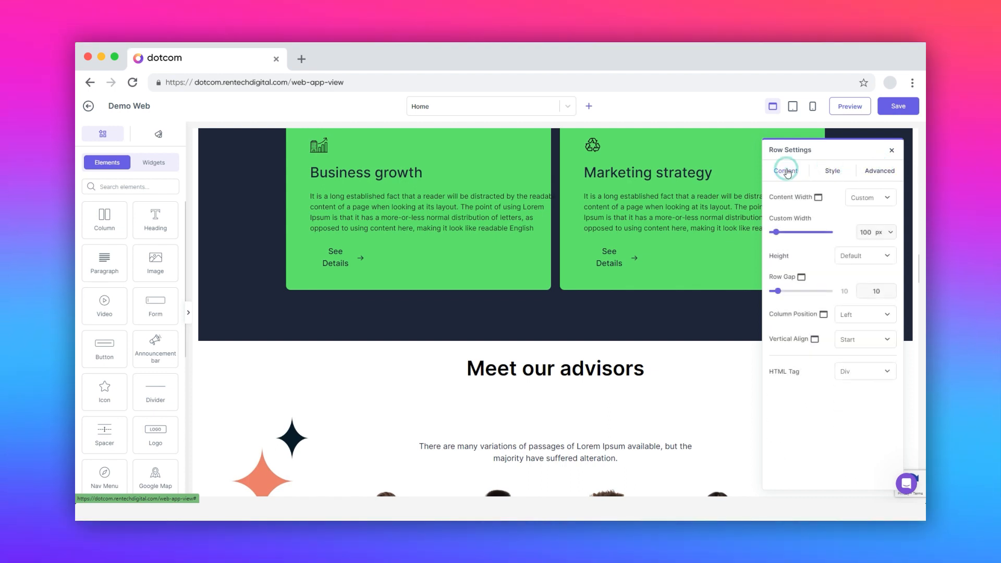
left_click(861, 197)
left_click(867, 209)
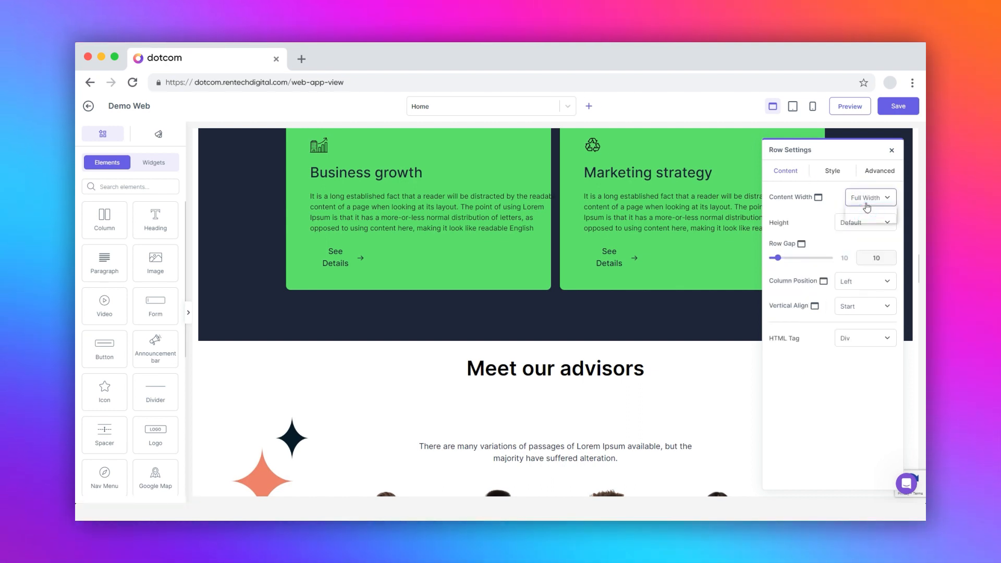
left_click(863, 218)
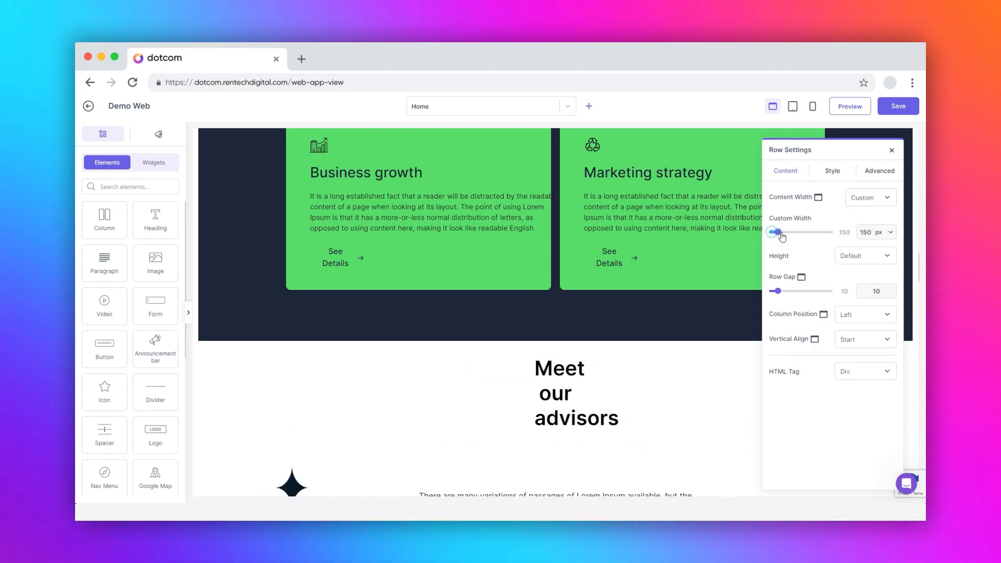
left_click_drag(782, 237, 822, 233)
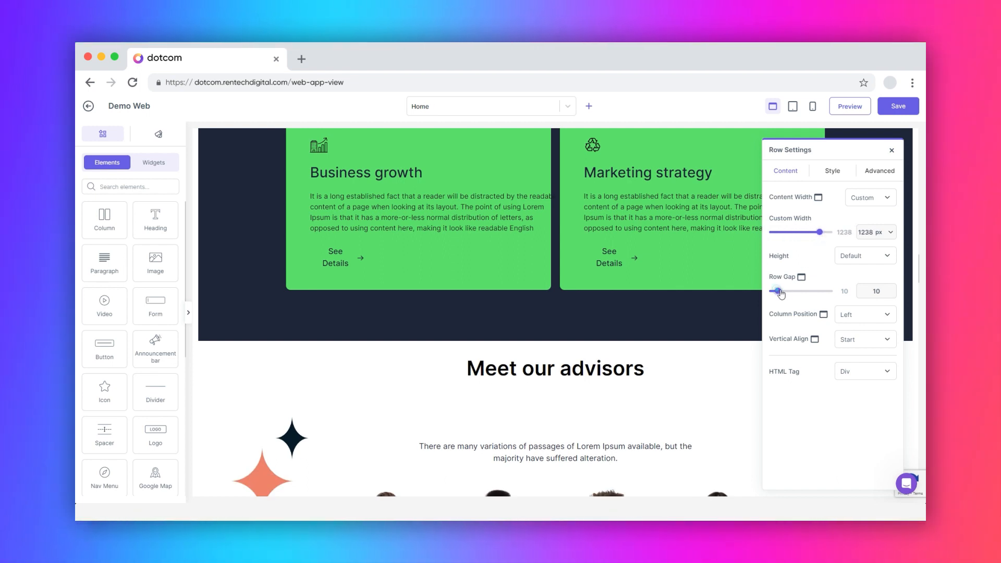
left_click_drag(781, 293, 795, 295)
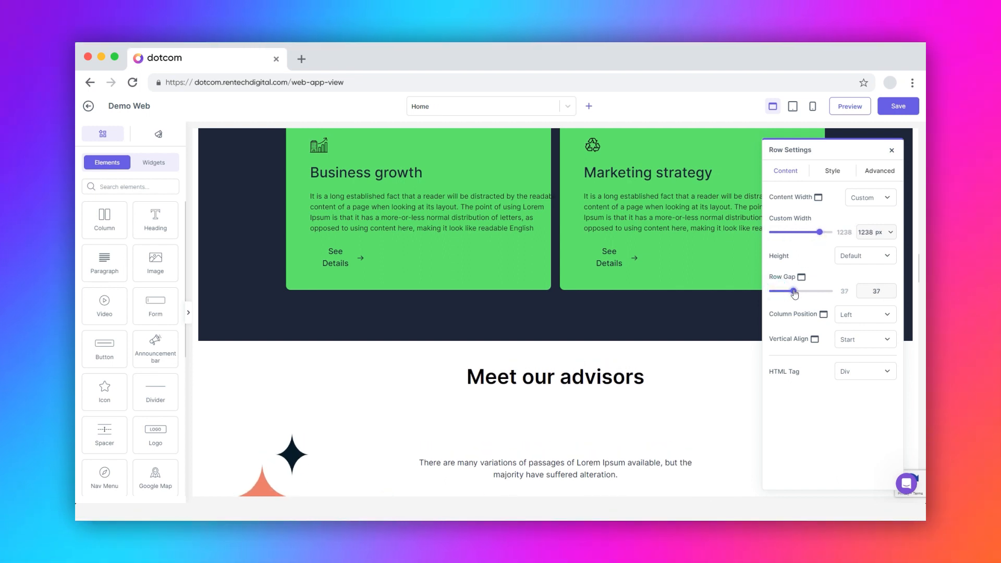
- Examine the row's HTML tag choices and its background and border style options
left_click(878, 373)
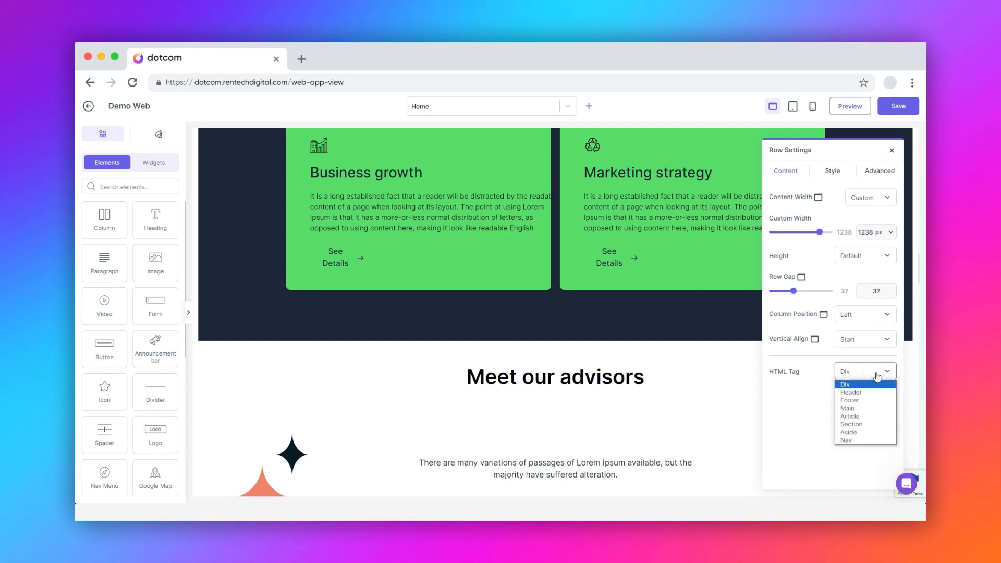
left_click(878, 376)
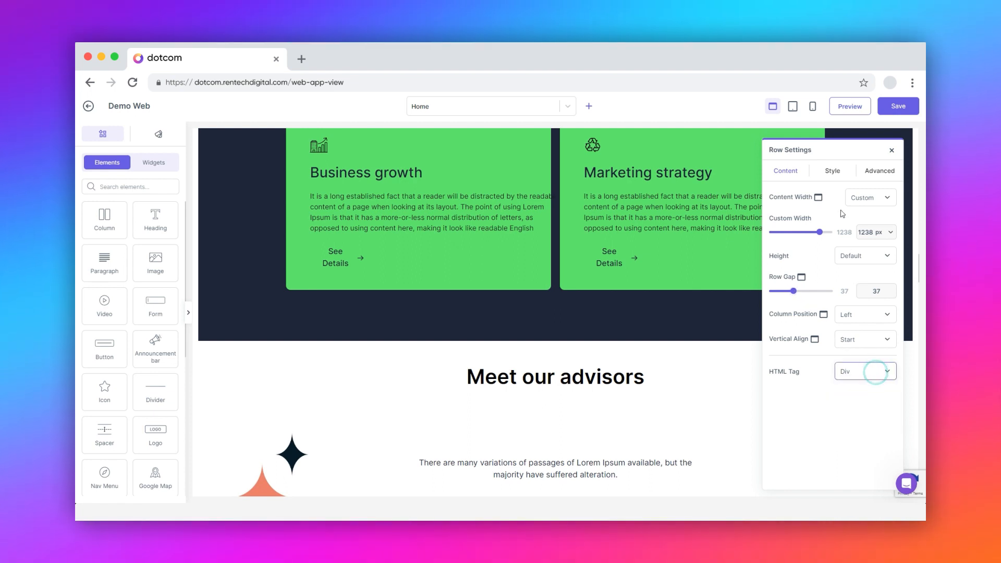
left_click(833, 171)
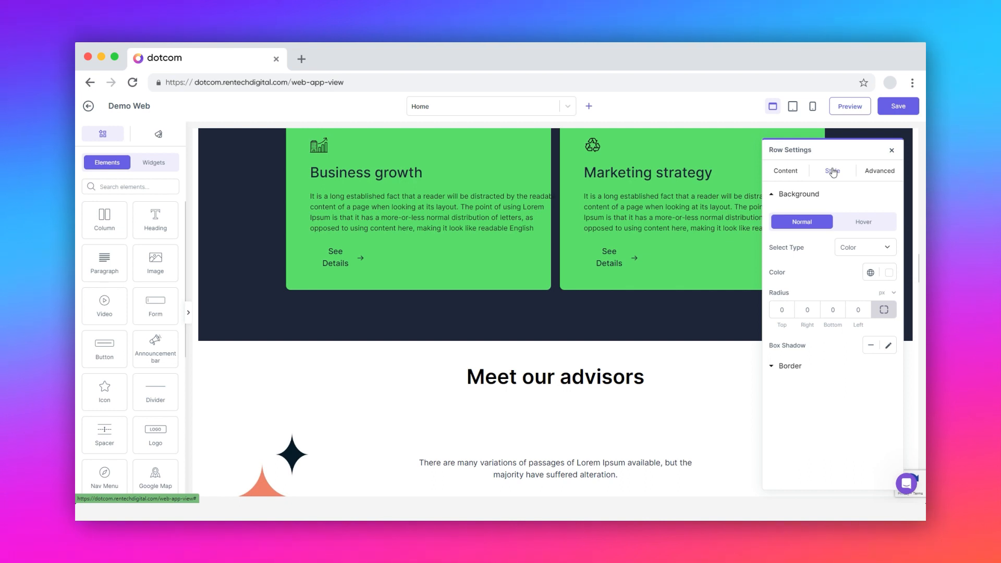
left_click(864, 223)
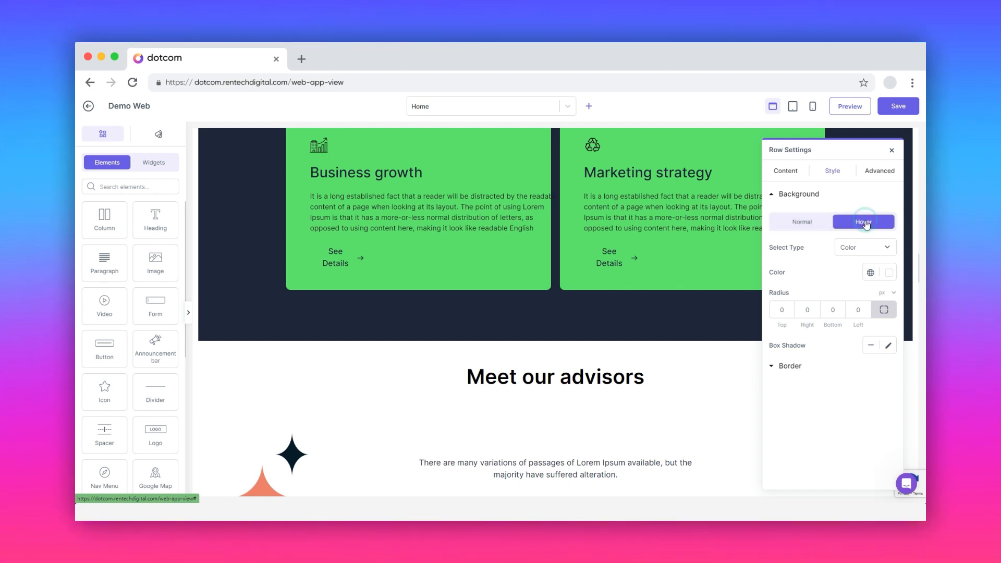
left_click(809, 224)
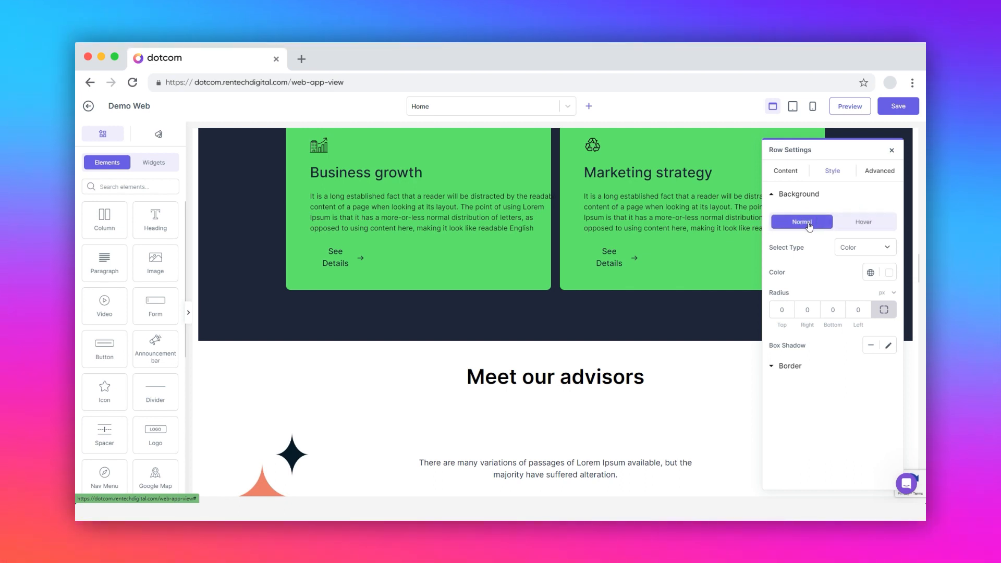
left_click(786, 367)
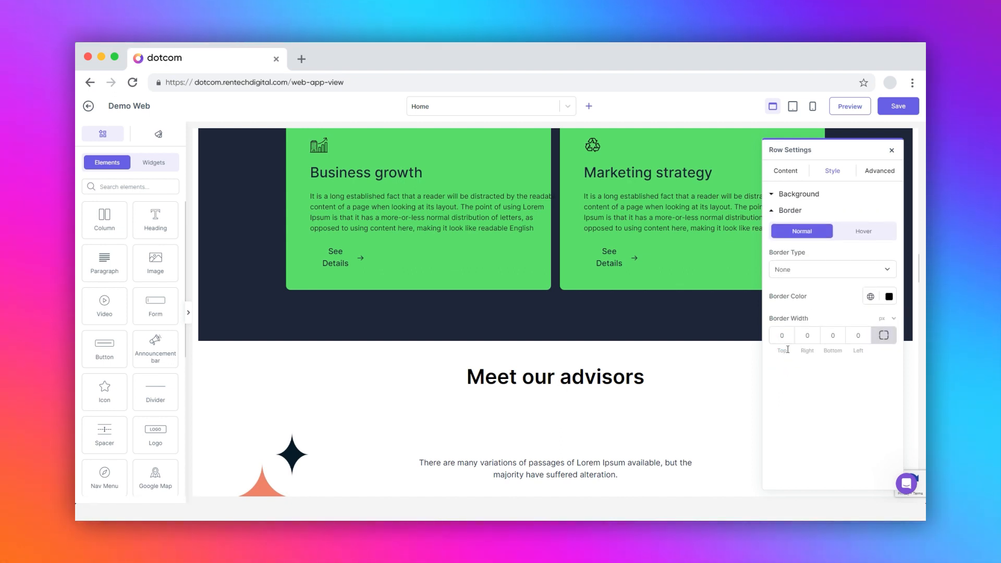
- Set the row's padding to 10 px on all four sides and open its CSS ID for editing
left_click(879, 172)
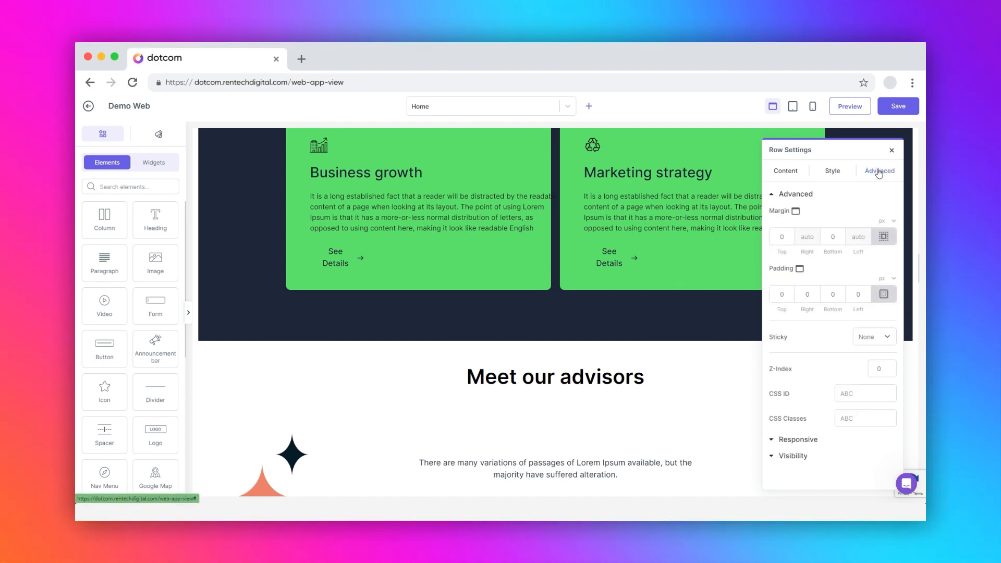
left_click(832, 237)
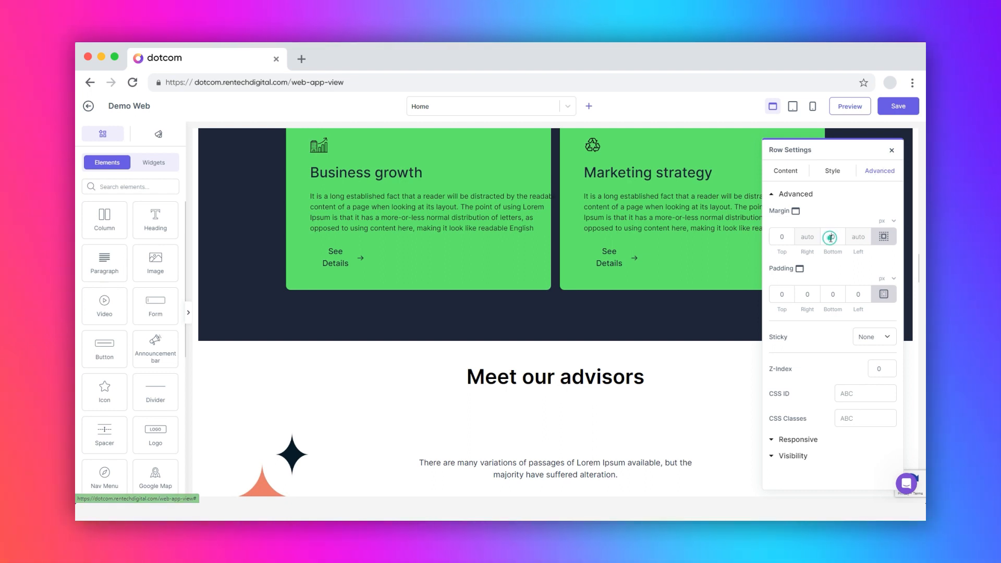
left_click(782, 294)
type("10")
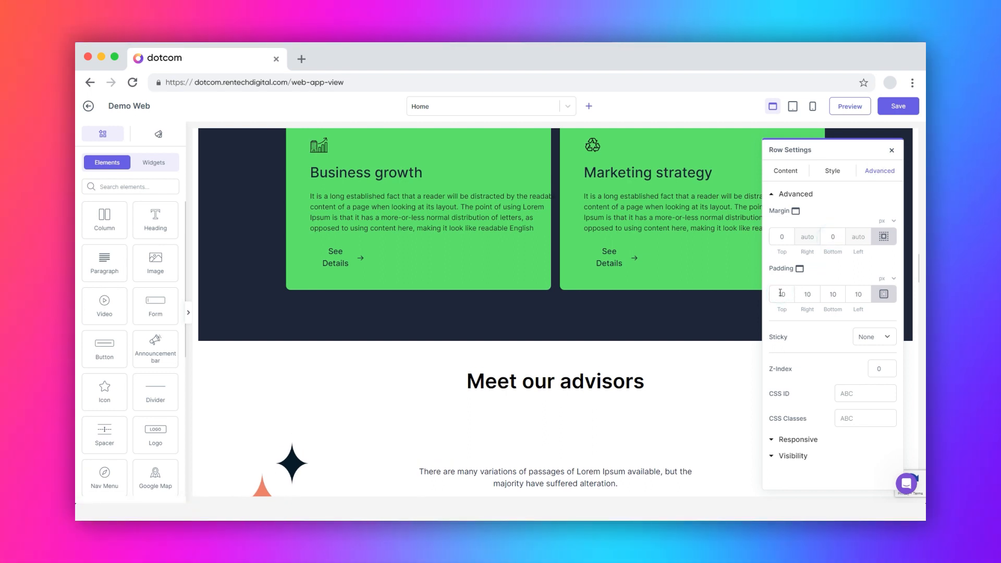
left_click(862, 392)
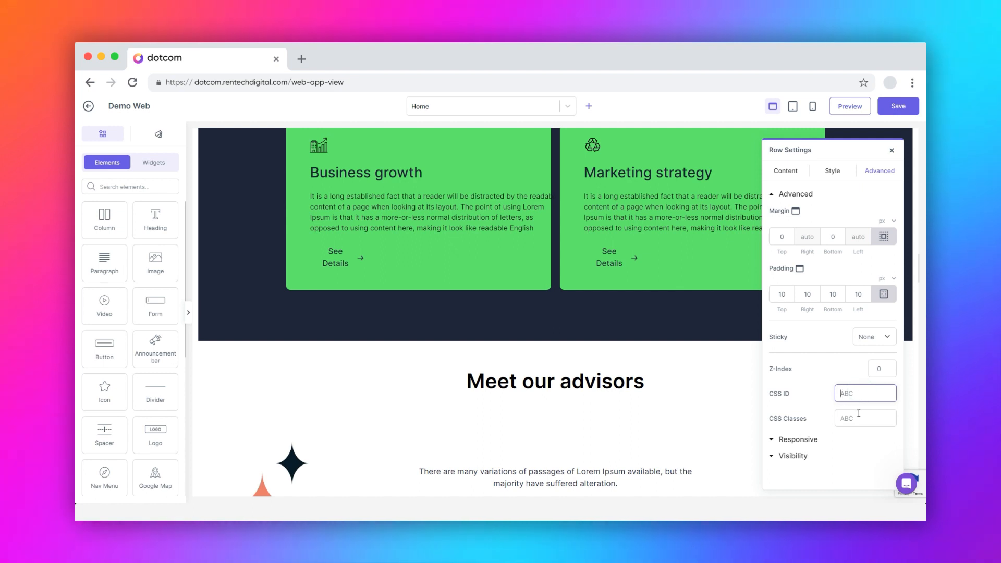
- Turn on column reversal for mobile and tablet in the row's responsive options
left_click(857, 416)
left_click(798, 441)
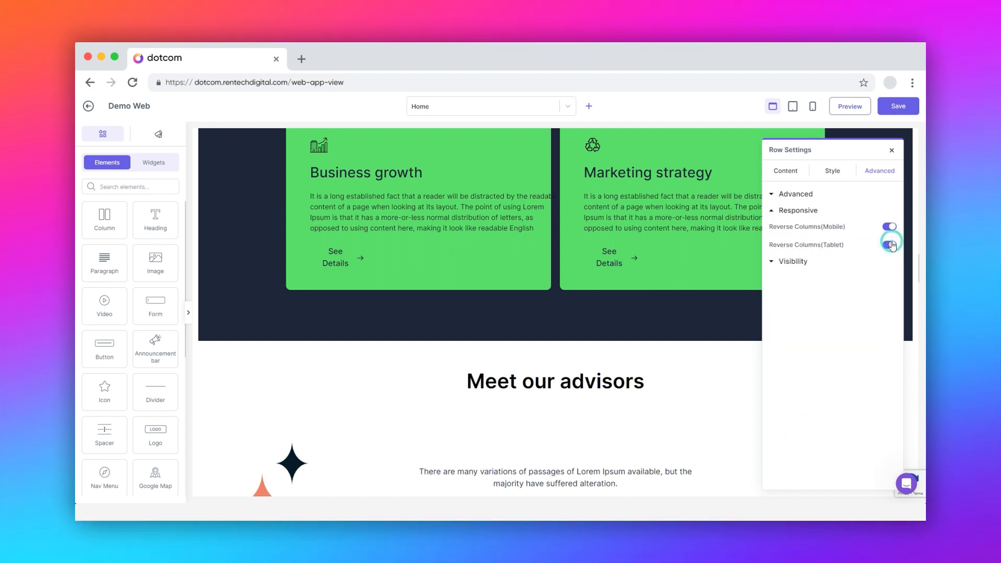
- Try the row's visibility options for hiding it on desktop and tablet portrait, and switch them off again
left_click(798, 262)
left_click(889, 264)
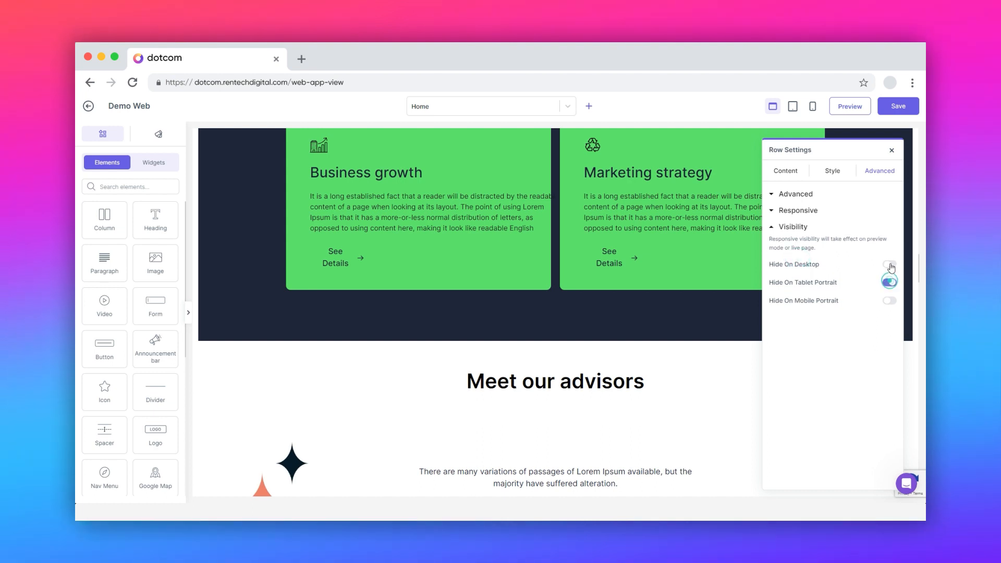
left_click(890, 284)
left_click(890, 284)
left_click(890, 265)
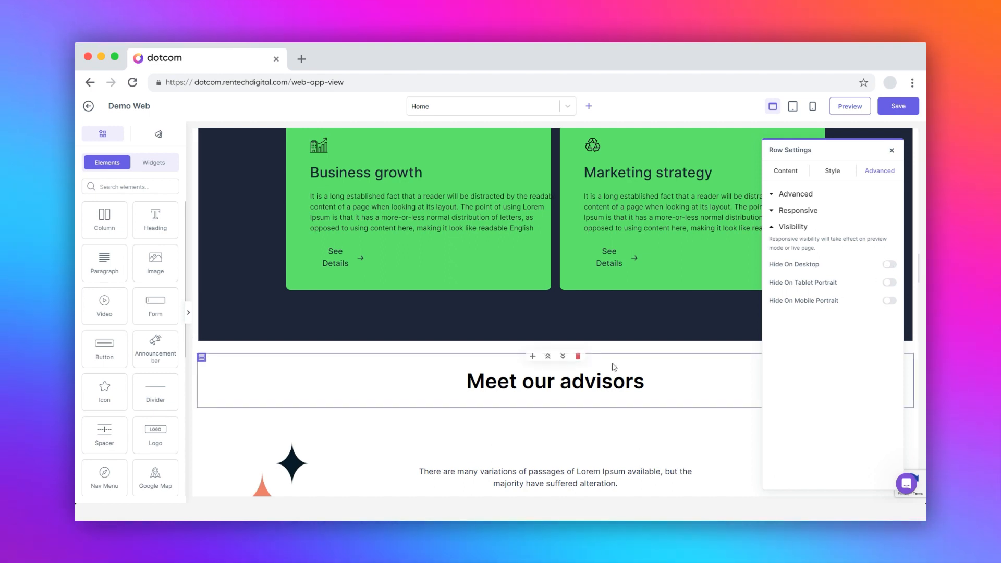
- View the action menu of the row holding the "Meet our advisors" heading, and save the Home page
left_click(202, 359)
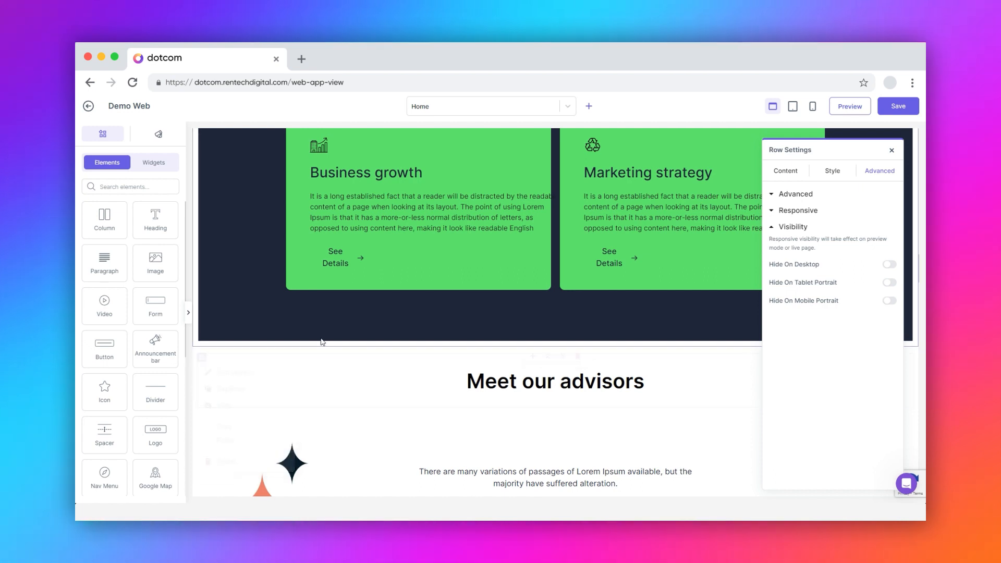
left_click(899, 108)
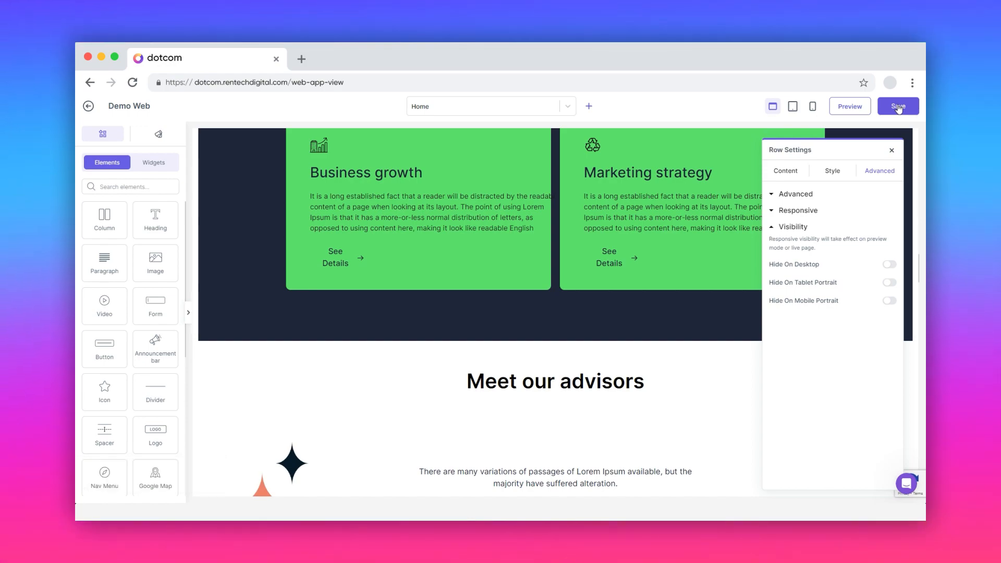
- Preview the Home page and examine how the "Meet our advisors" heading and its surrounding sections look
left_click(852, 107)
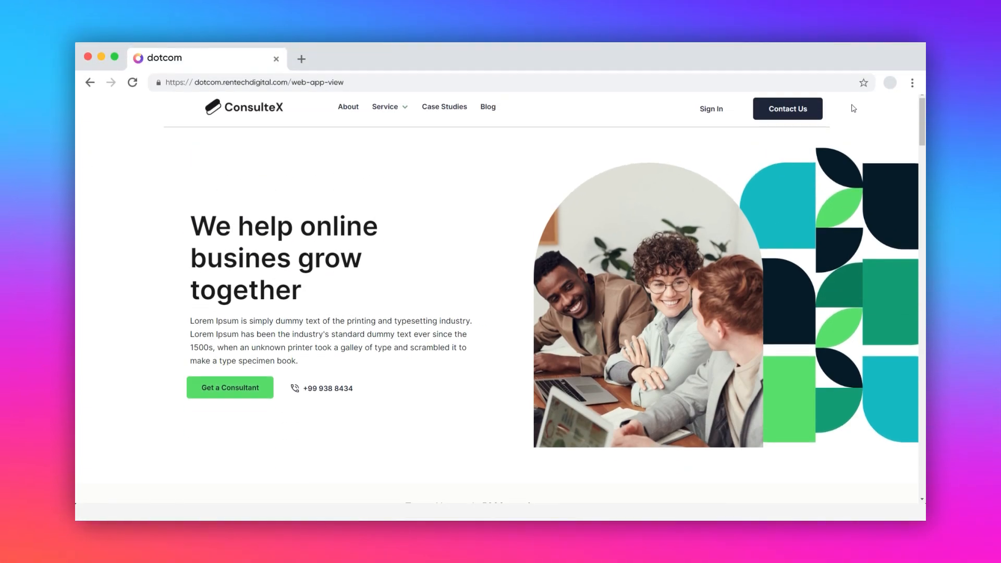
scroll(854, 107, "down", 14)
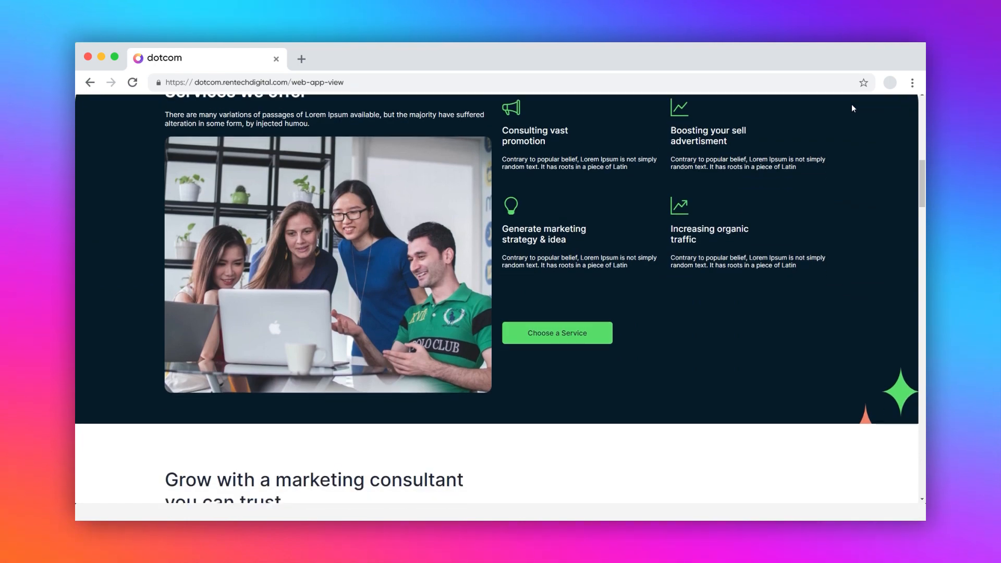
scroll(854, 109, "down", 15)
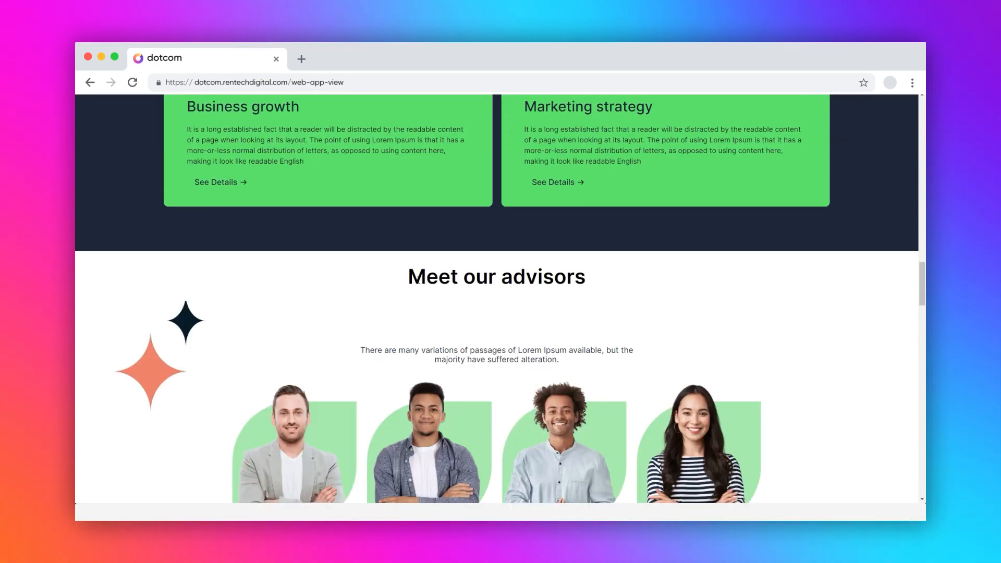
left_click_drag(406, 277, 599, 277)
left_click(600, 278)
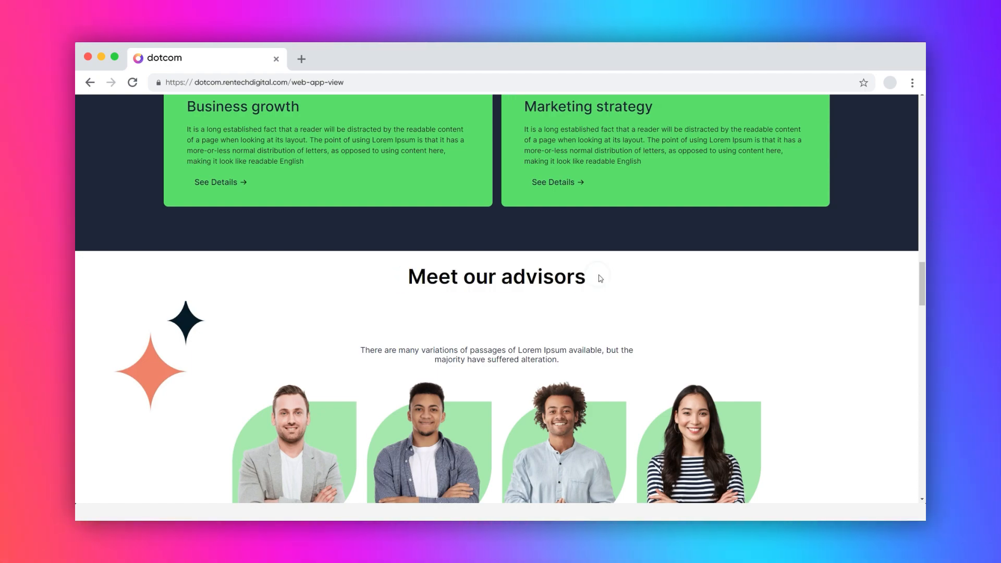
scroll(612, 277, "down", 3)
scroll(612, 276, "up", 3)
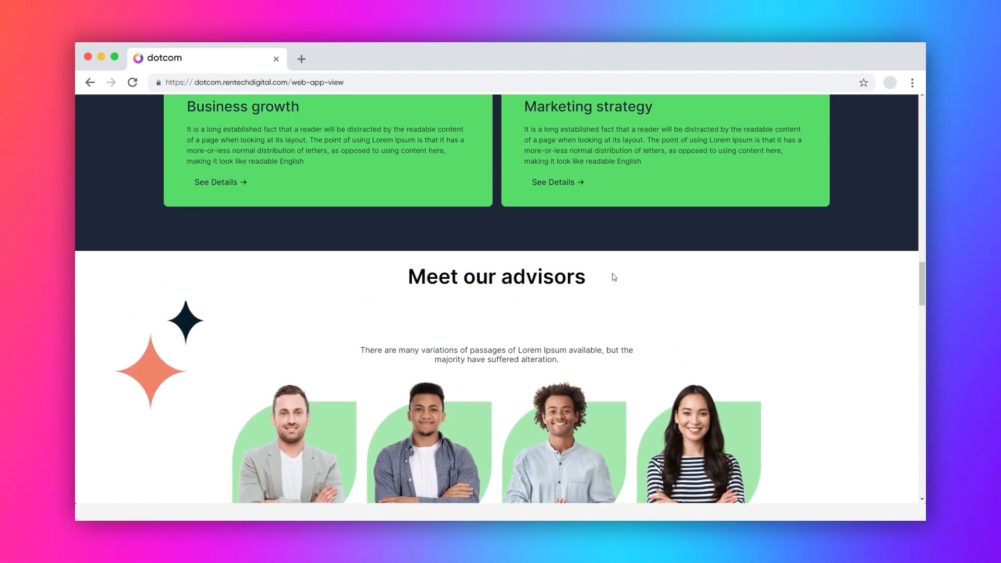
scroll(613, 273, "up", 20)
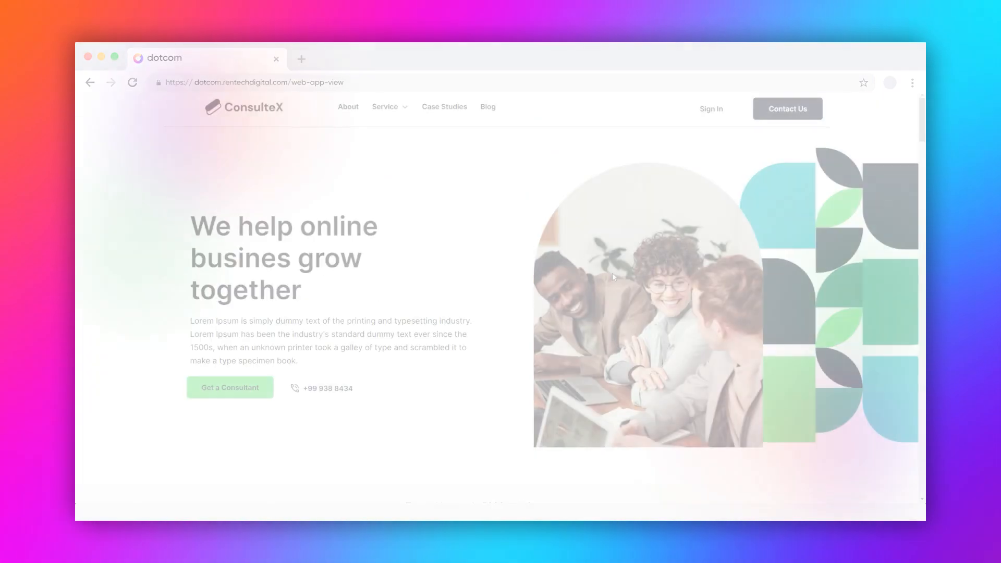